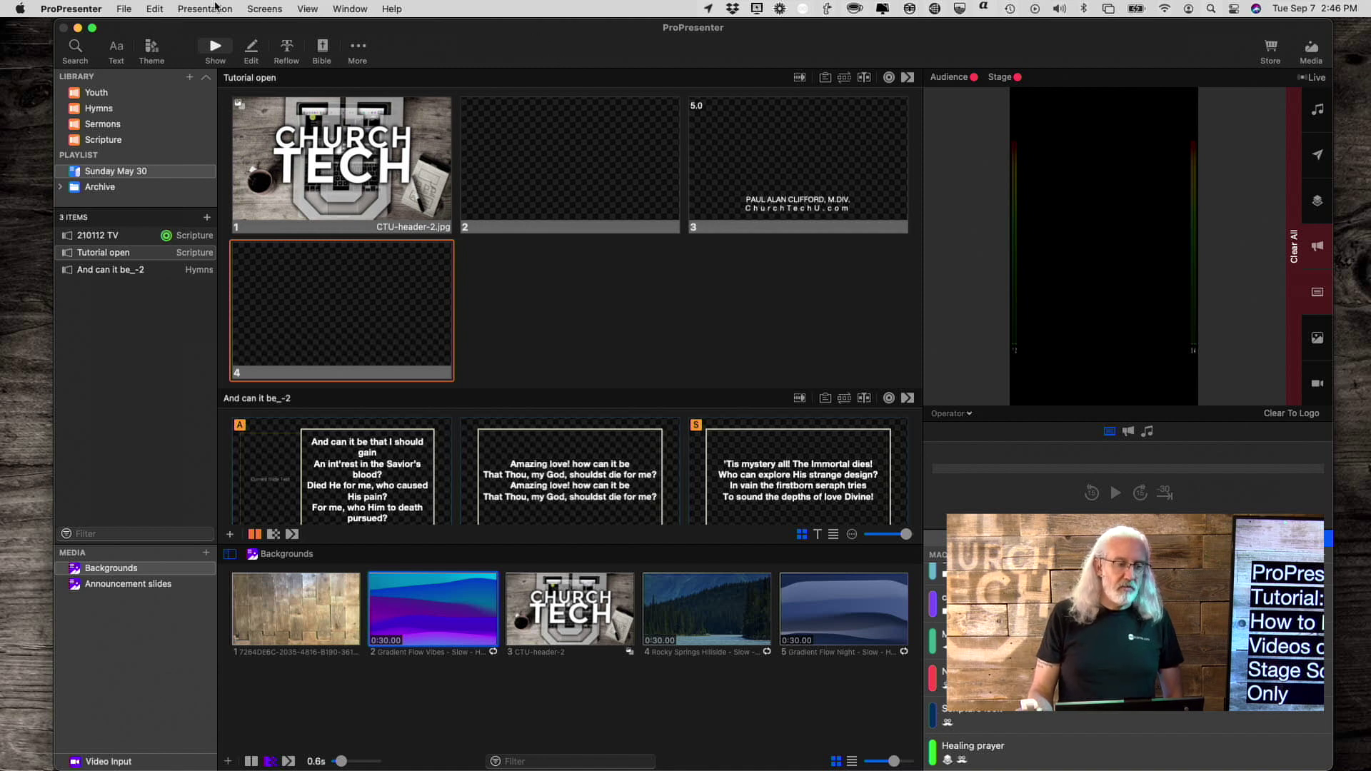
Review the Stage screen video and Operator screen settings, keeping Placeholder - 2 as output.
click(265, 9)
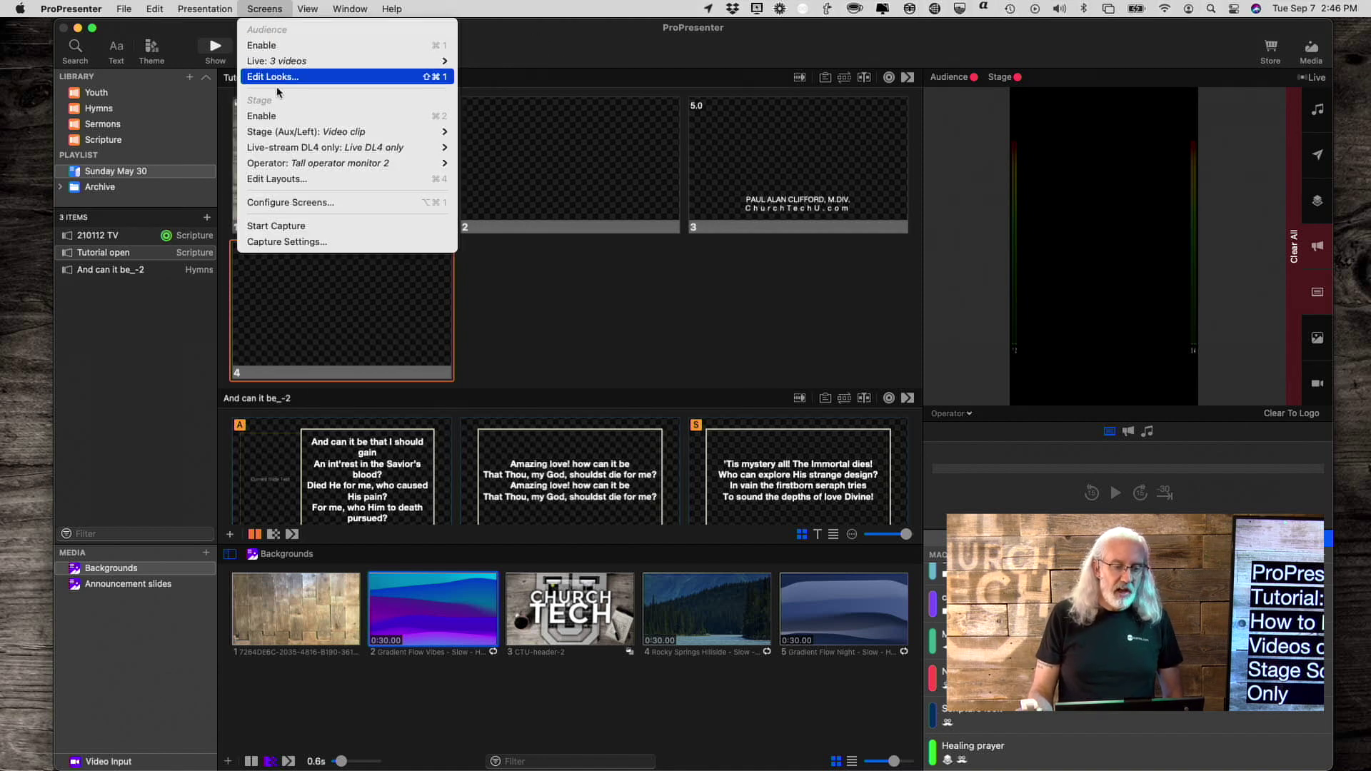
click(287, 203)
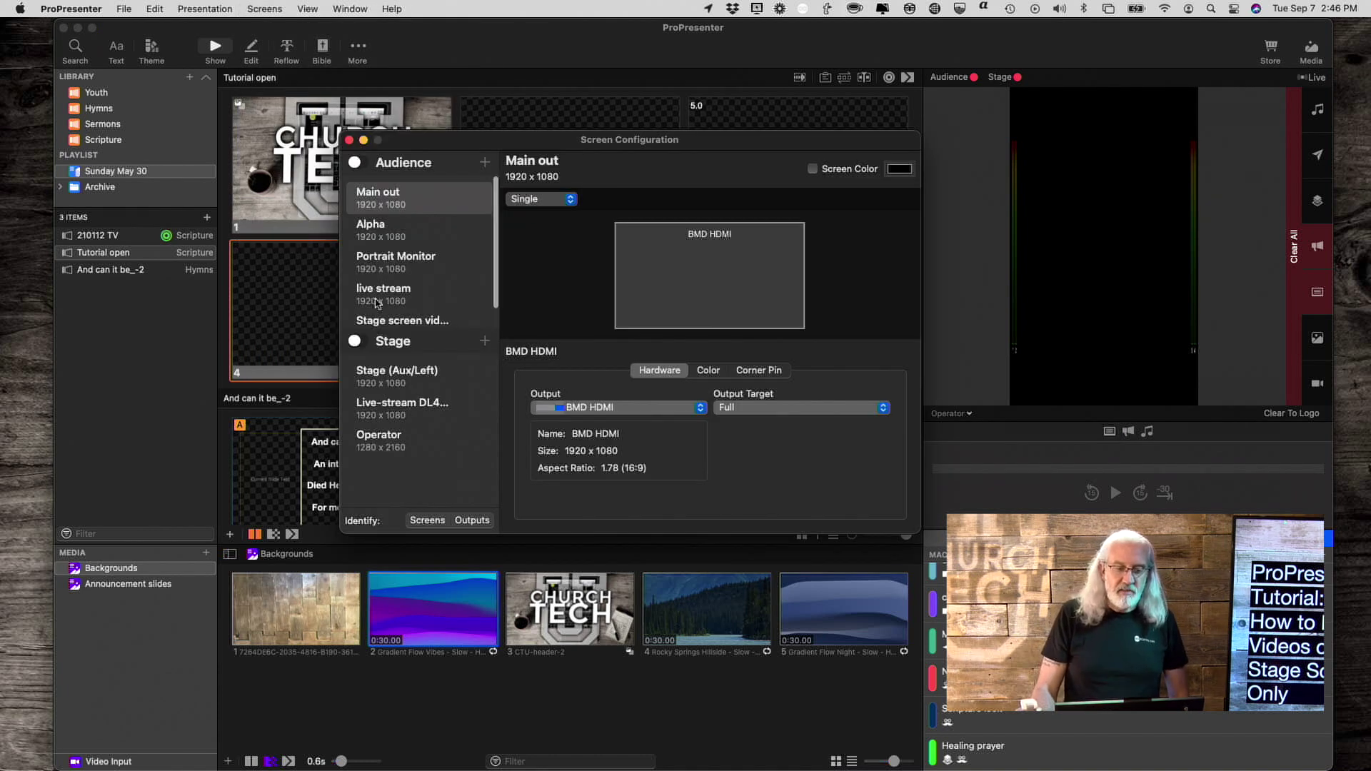
scroll(377, 304, down, 1)
click(377, 304)
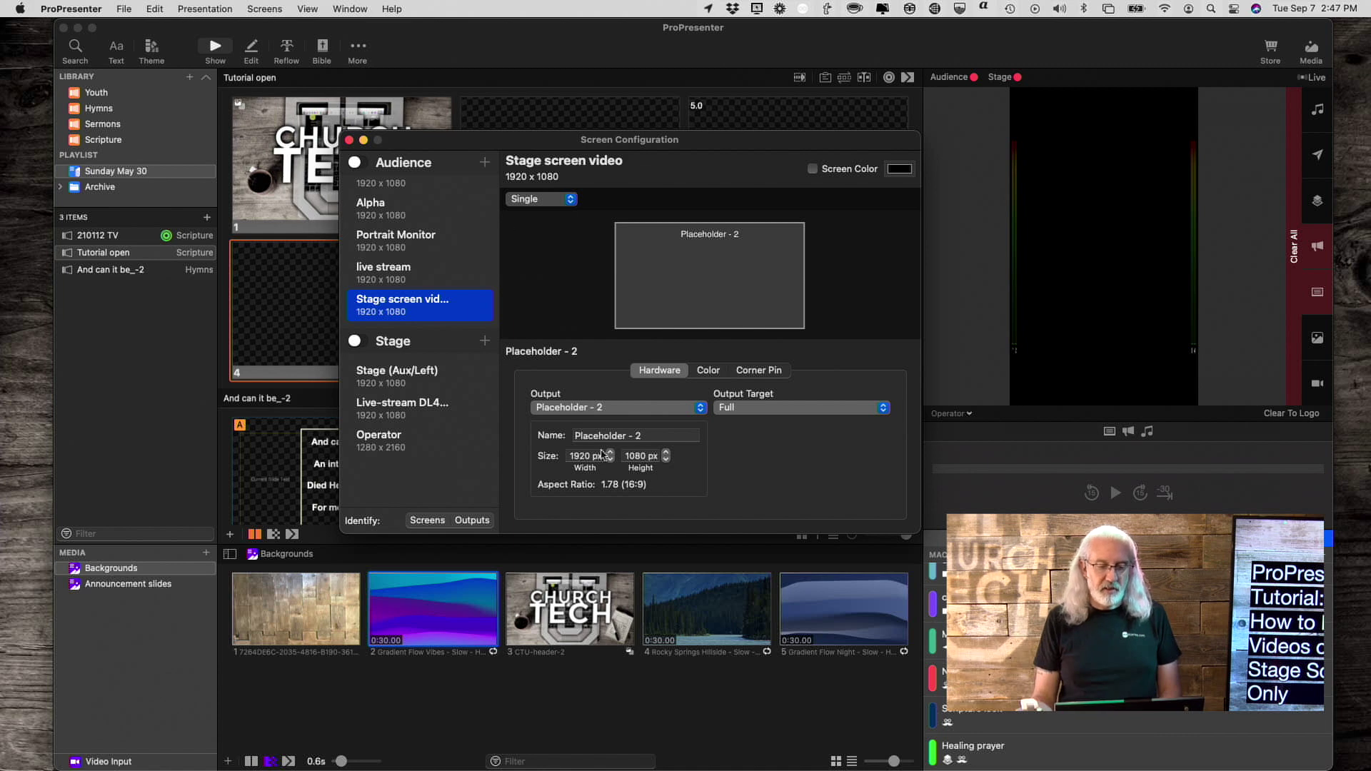
click(700, 409)
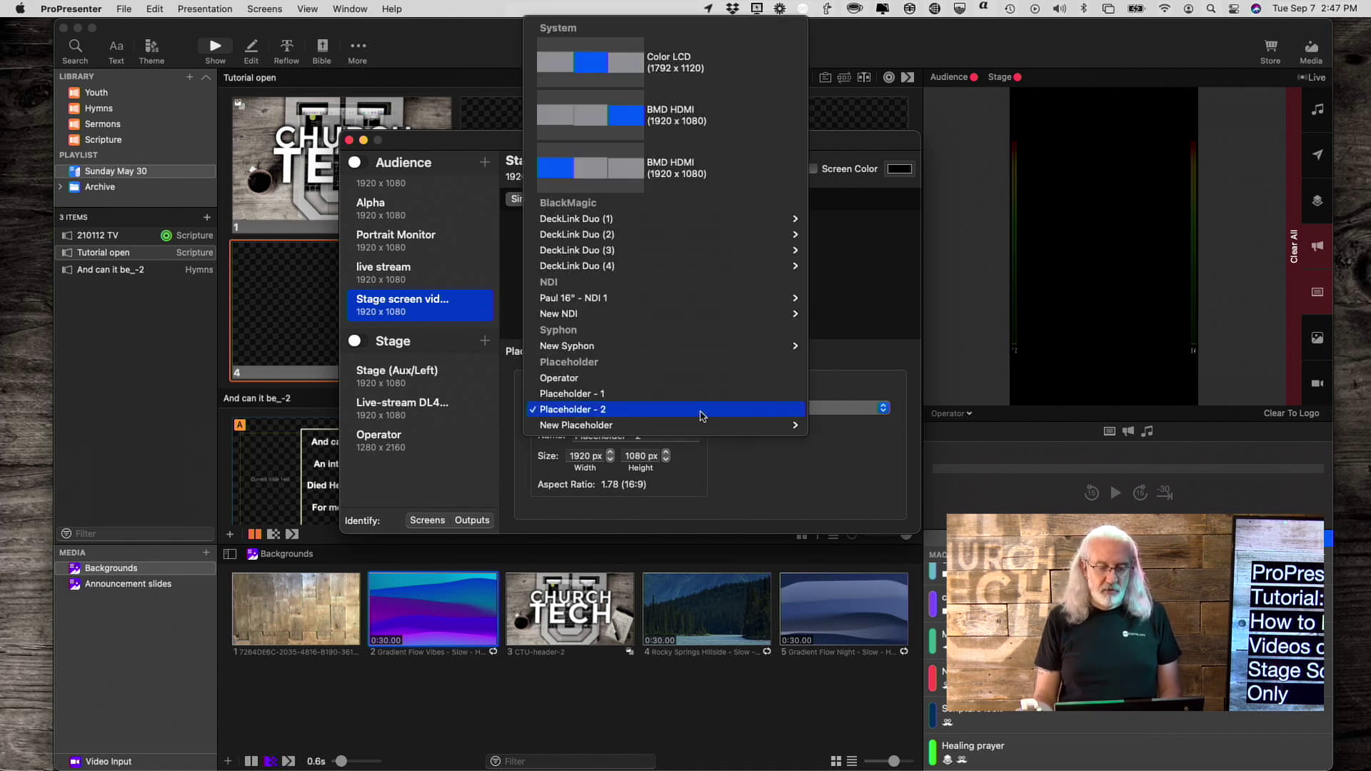
click(792, 494)
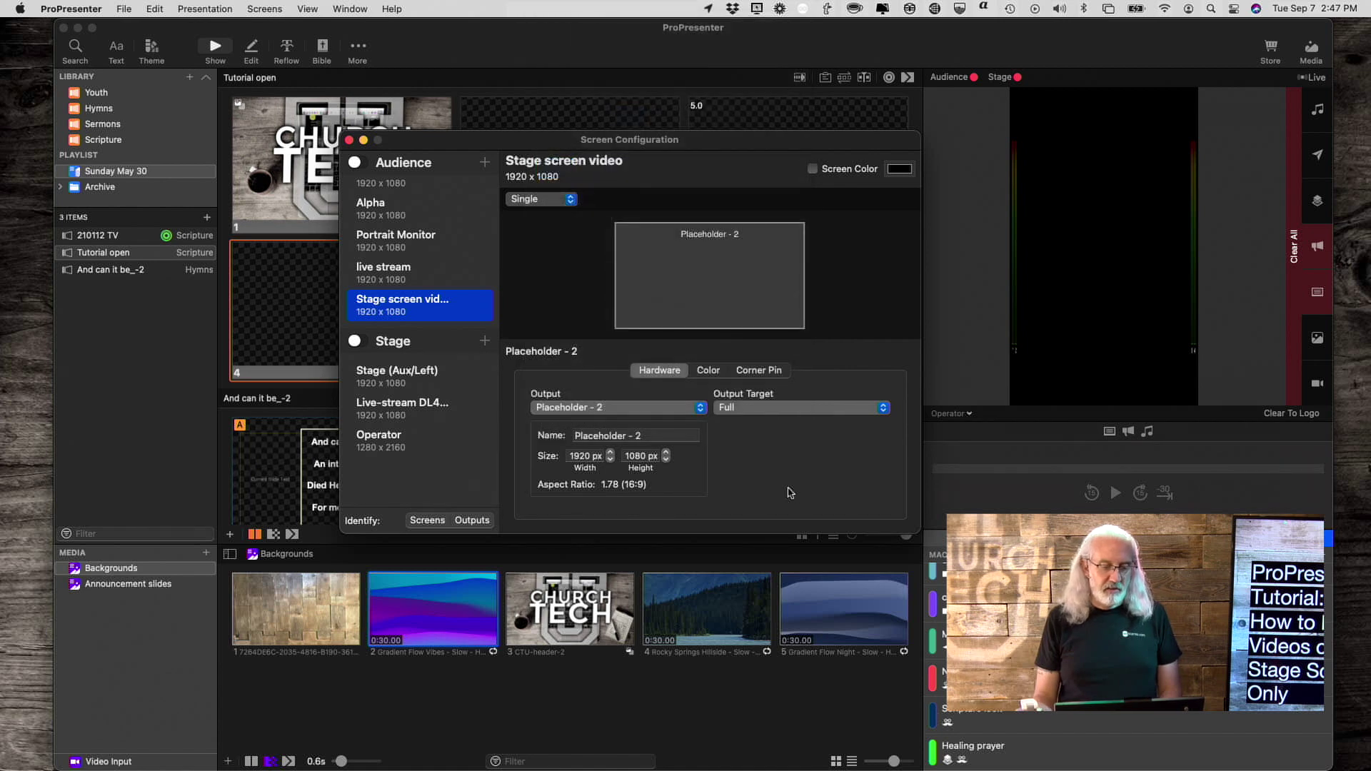
click(367, 444)
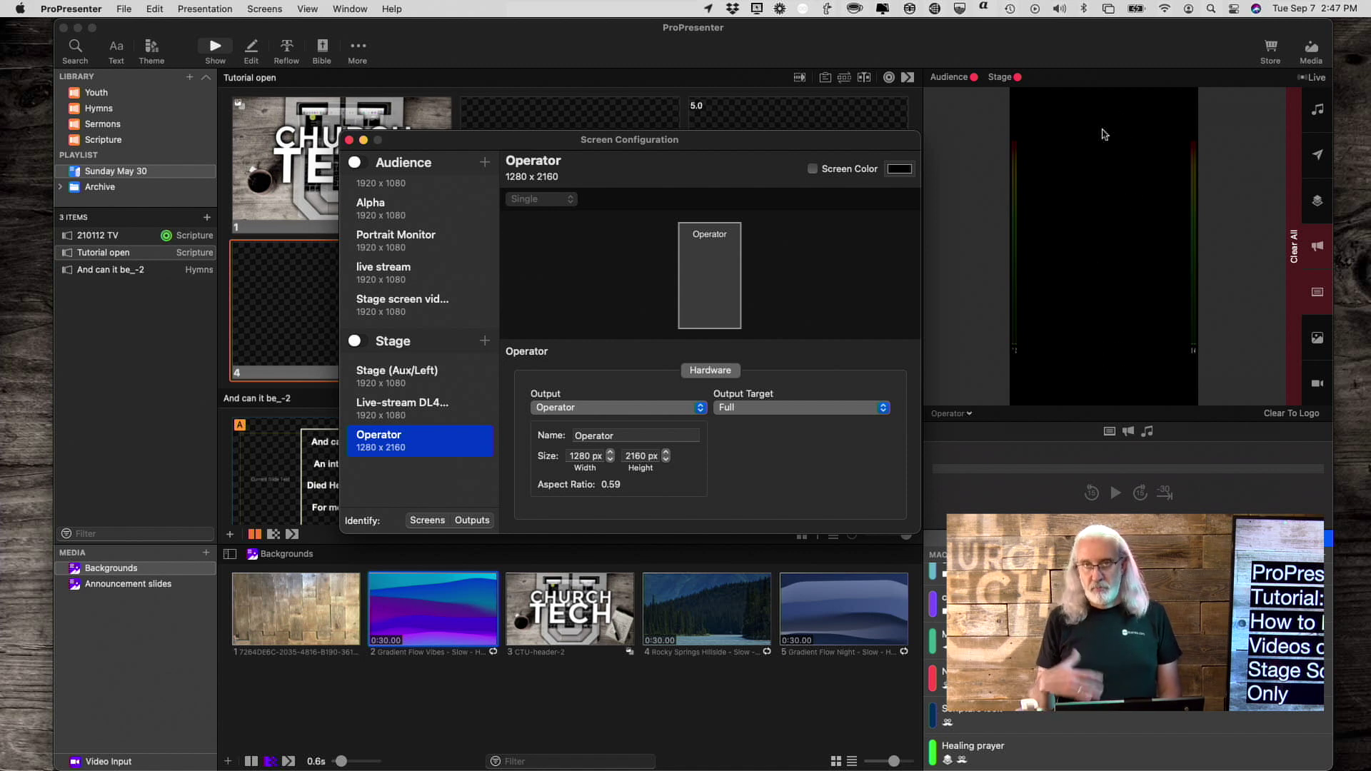
click(781, 150)
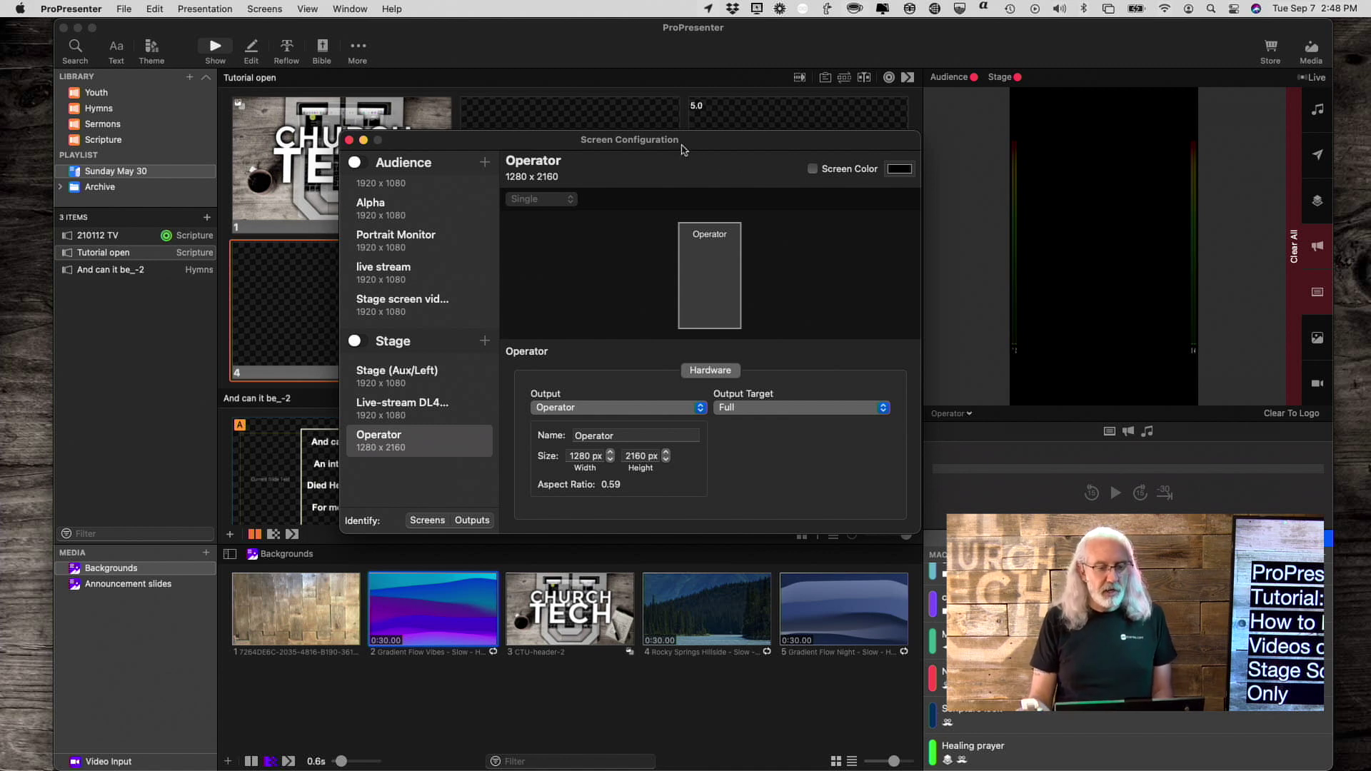
click(349, 141)
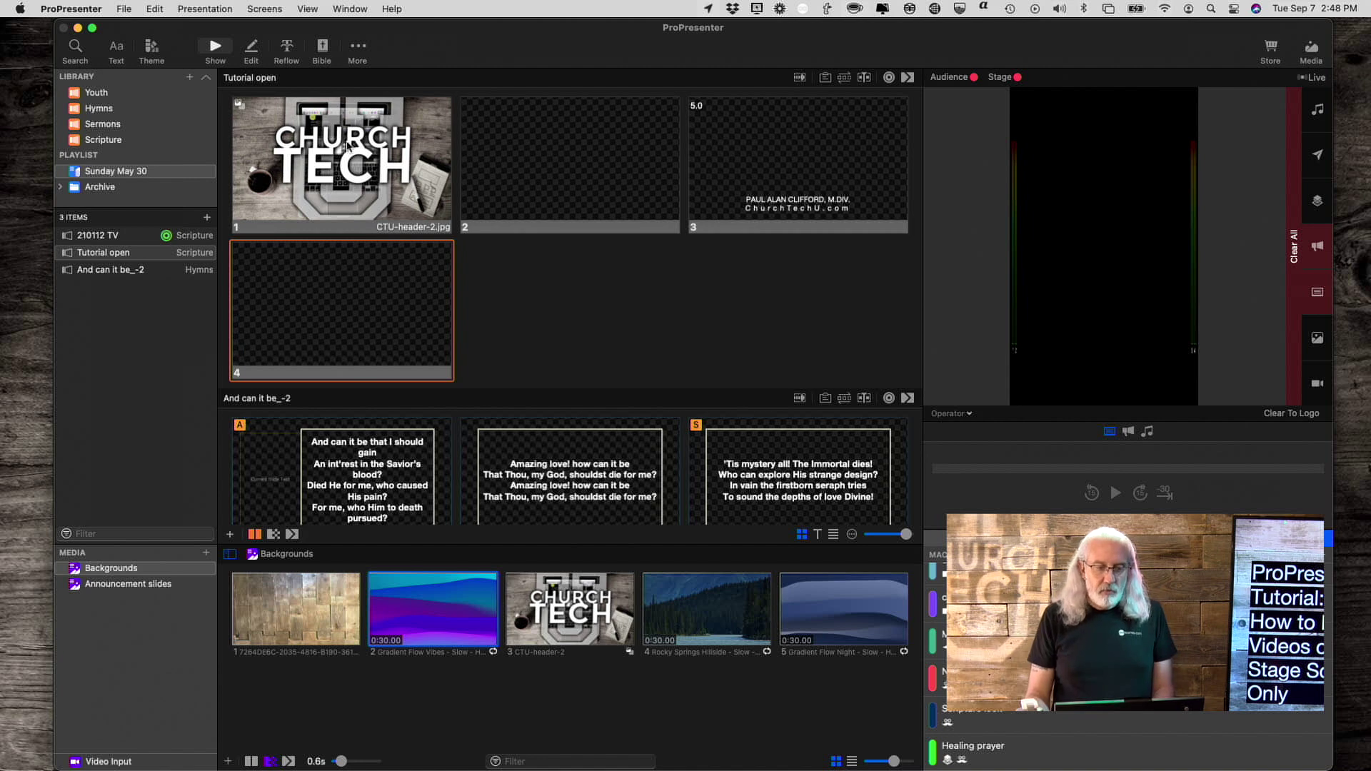
Check the looks editor, then show the props list and slide 2's action options.
click(261, 8)
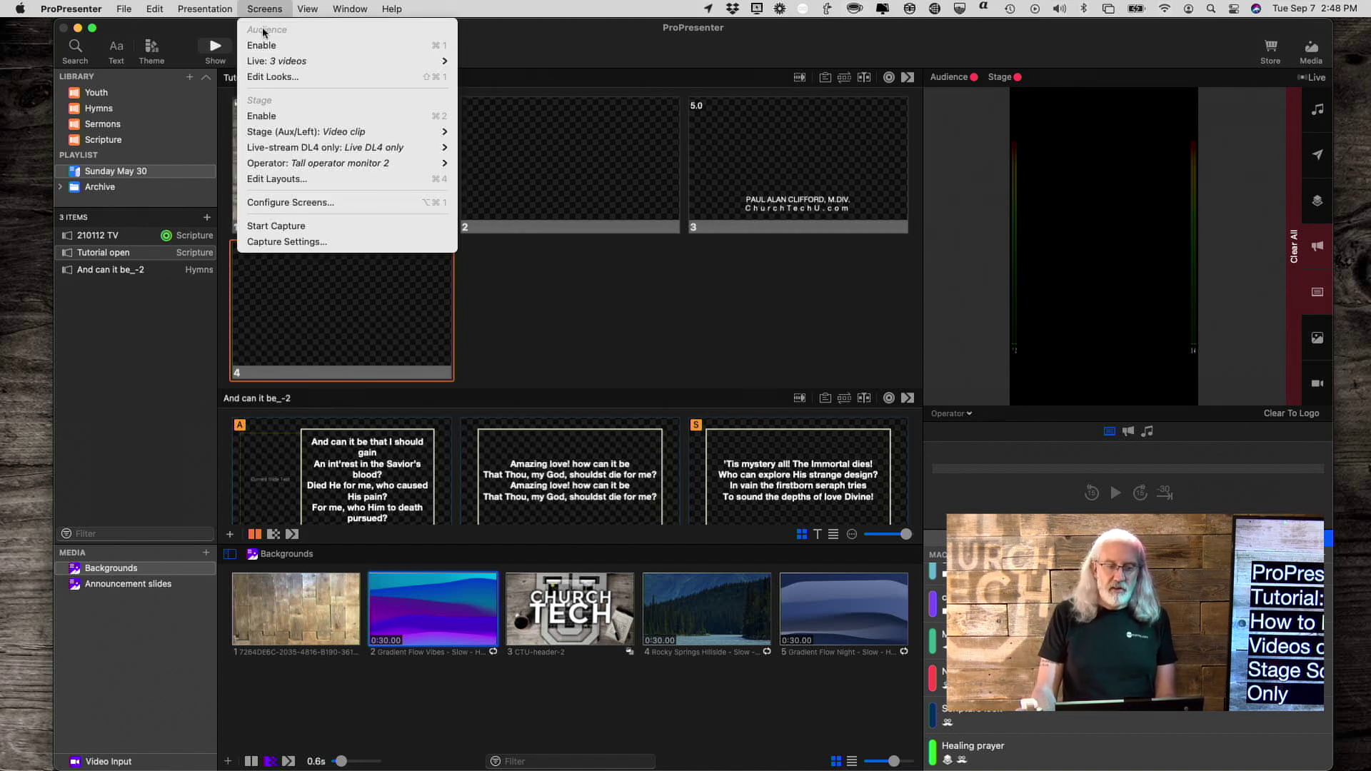
click(273, 77)
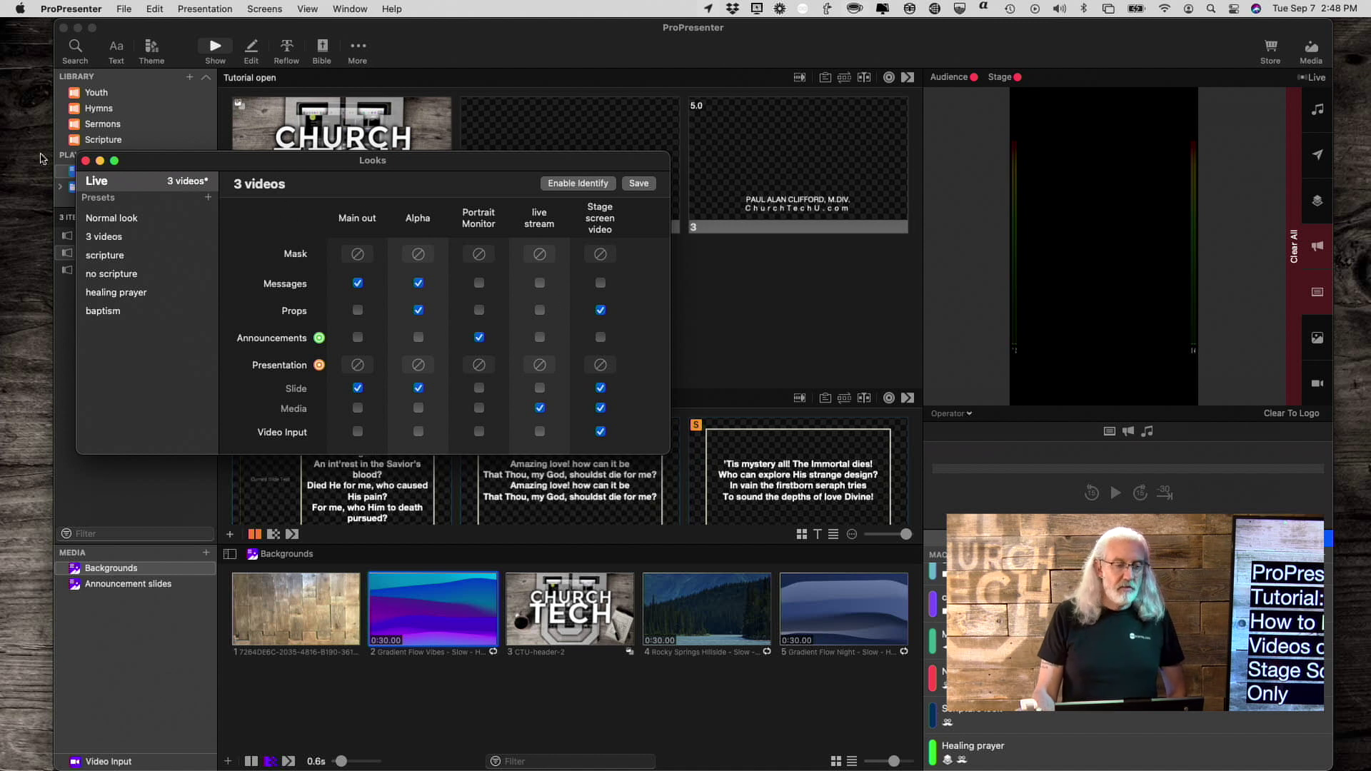
click(84, 162)
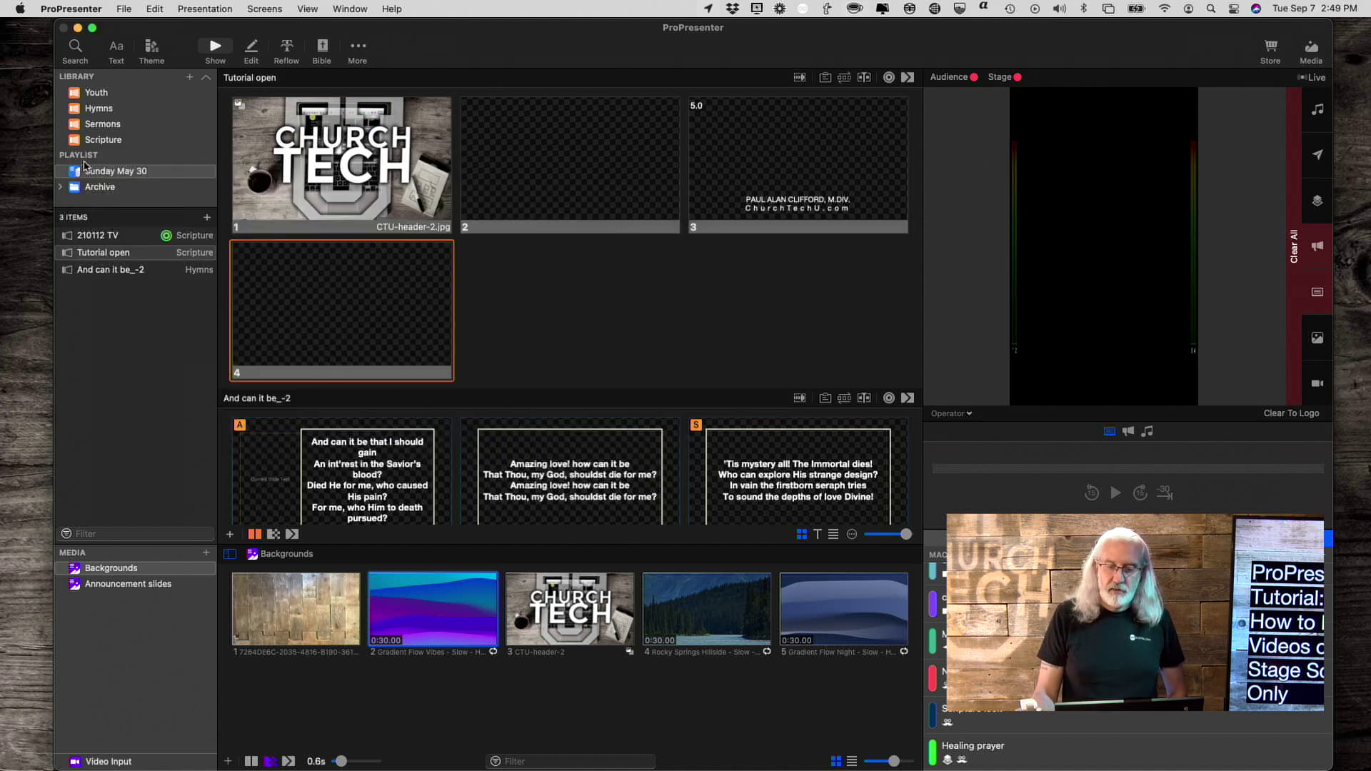
scroll(475, 287, down, 1)
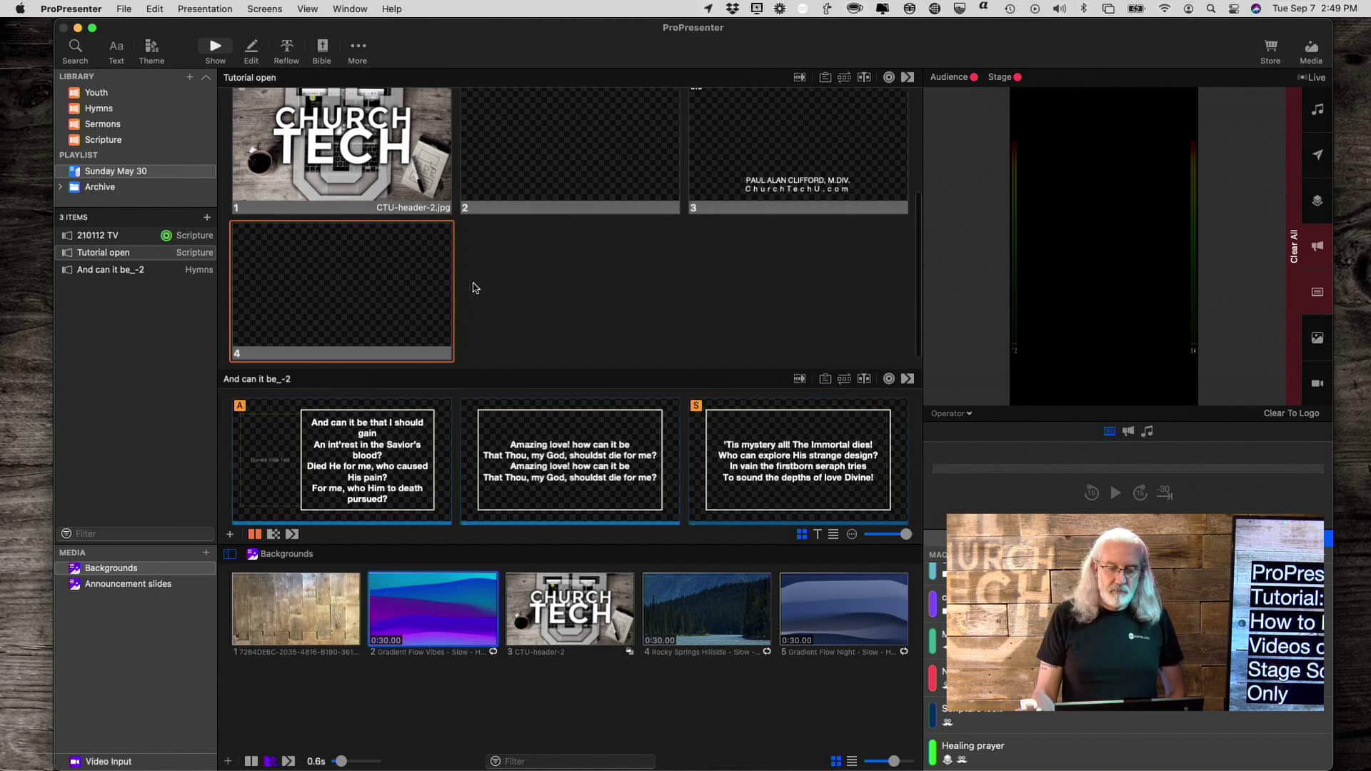
scroll(474, 287, down, 5)
scroll(475, 288, down, 2)
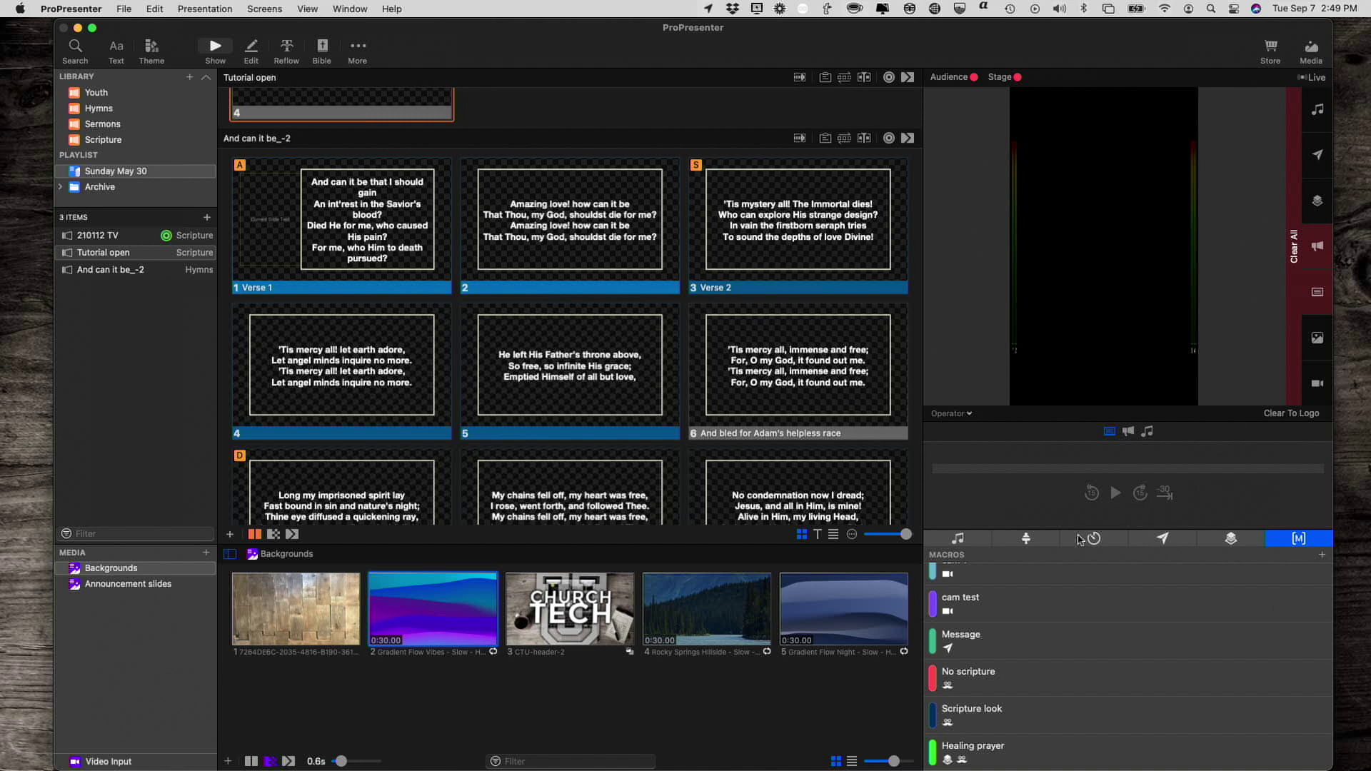
click(1232, 540)
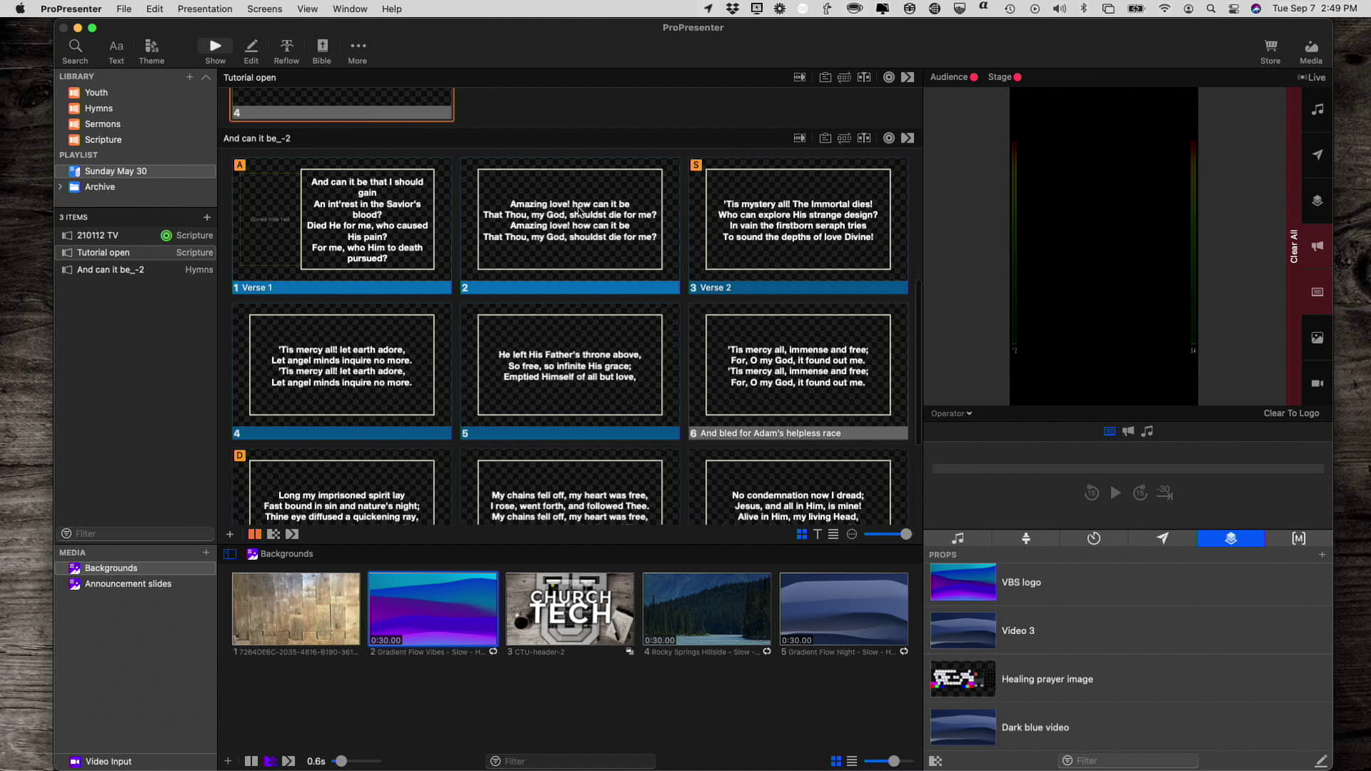
right_click(581, 214)
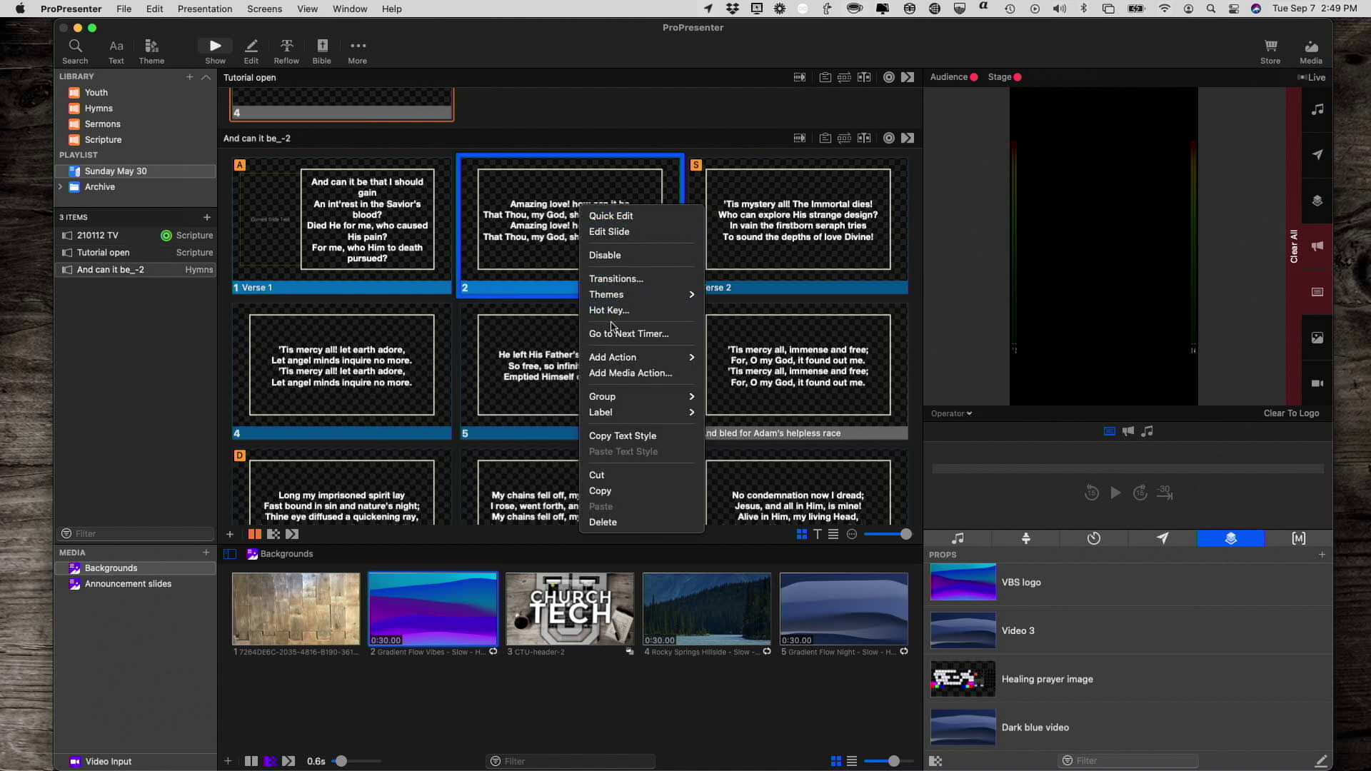
mouse_move(616, 357)
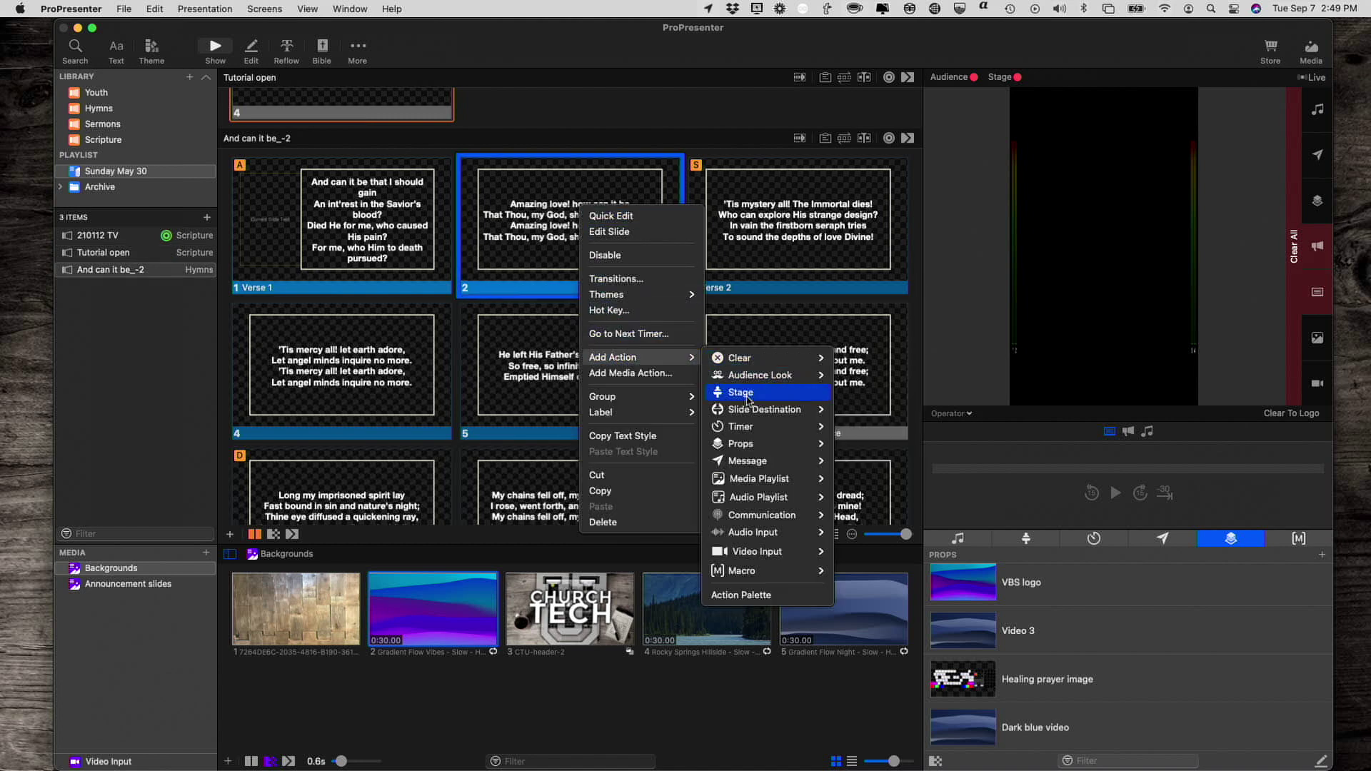
mouse_move(741, 444)
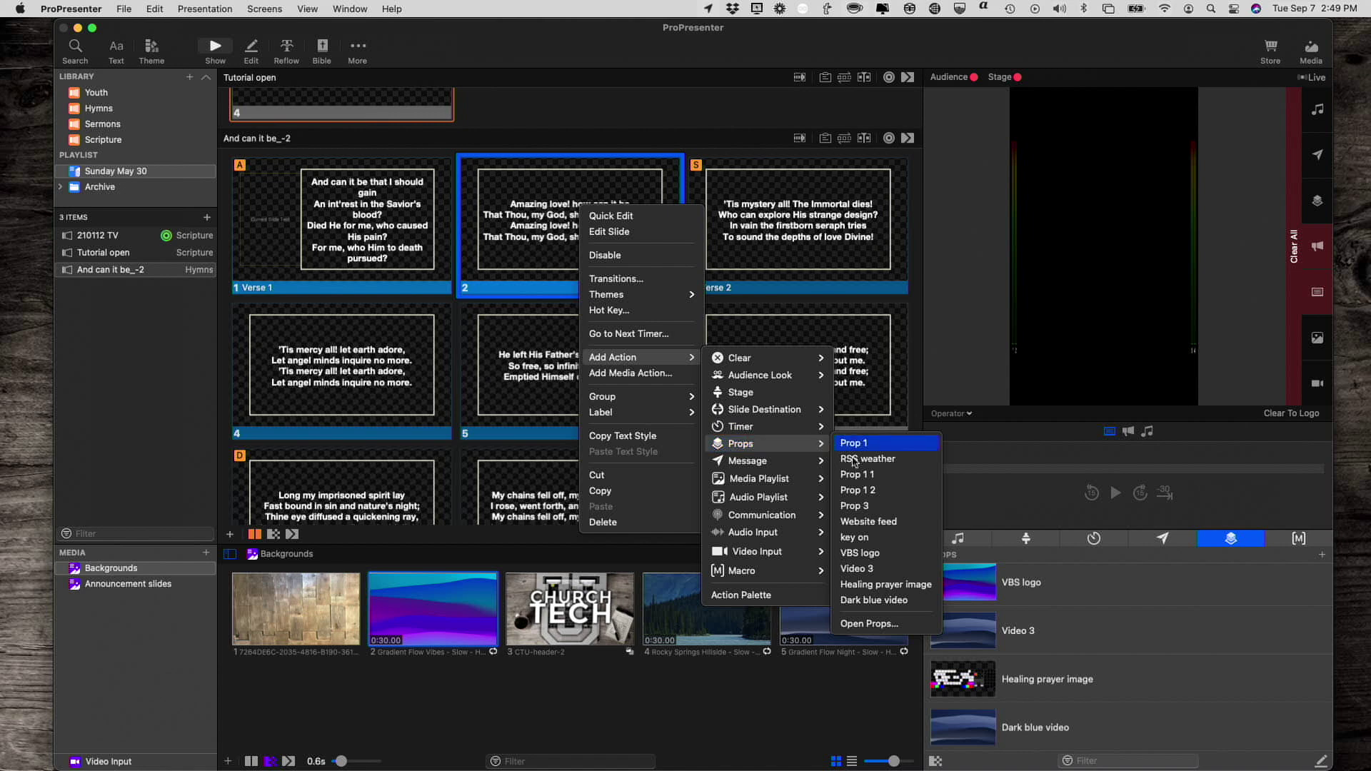
Give slide 2 an action that triggers the Dark blue video prop.
click(863, 602)
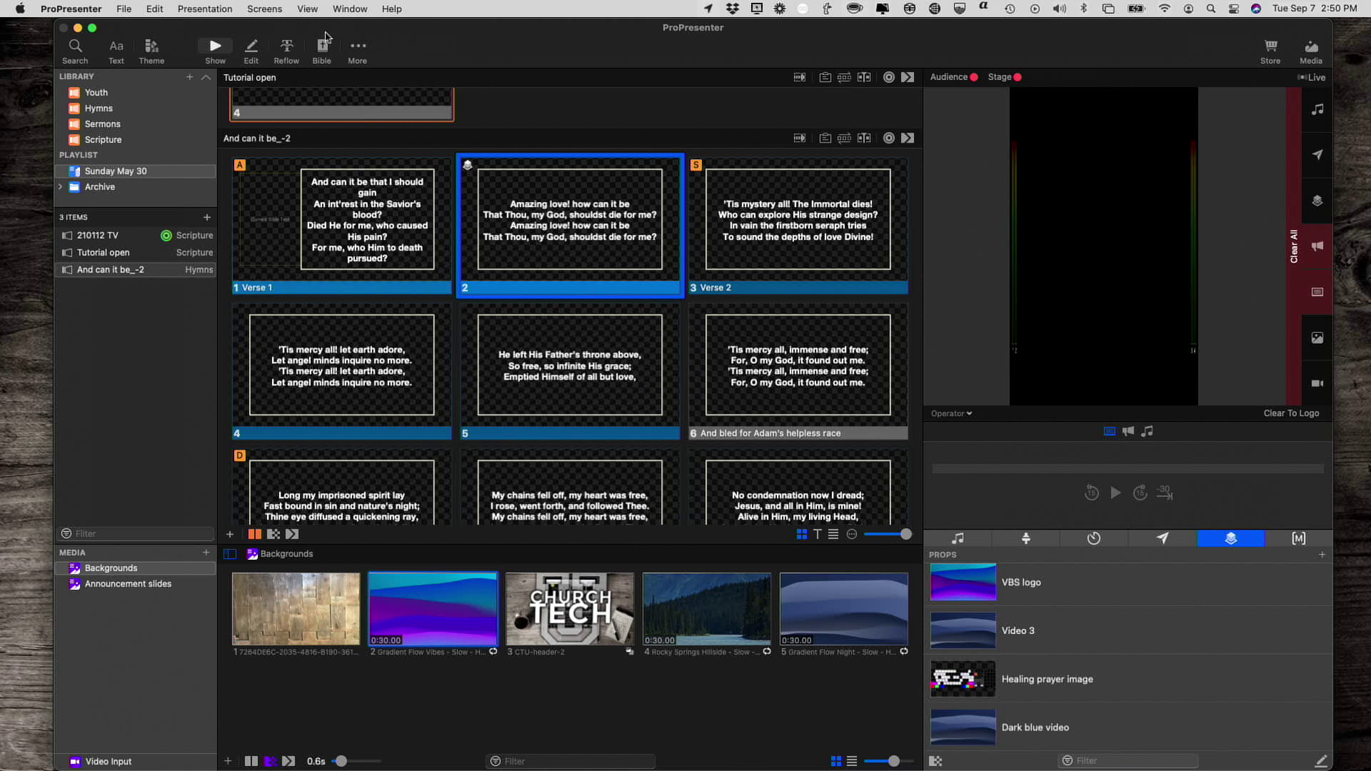
click(259, 7)
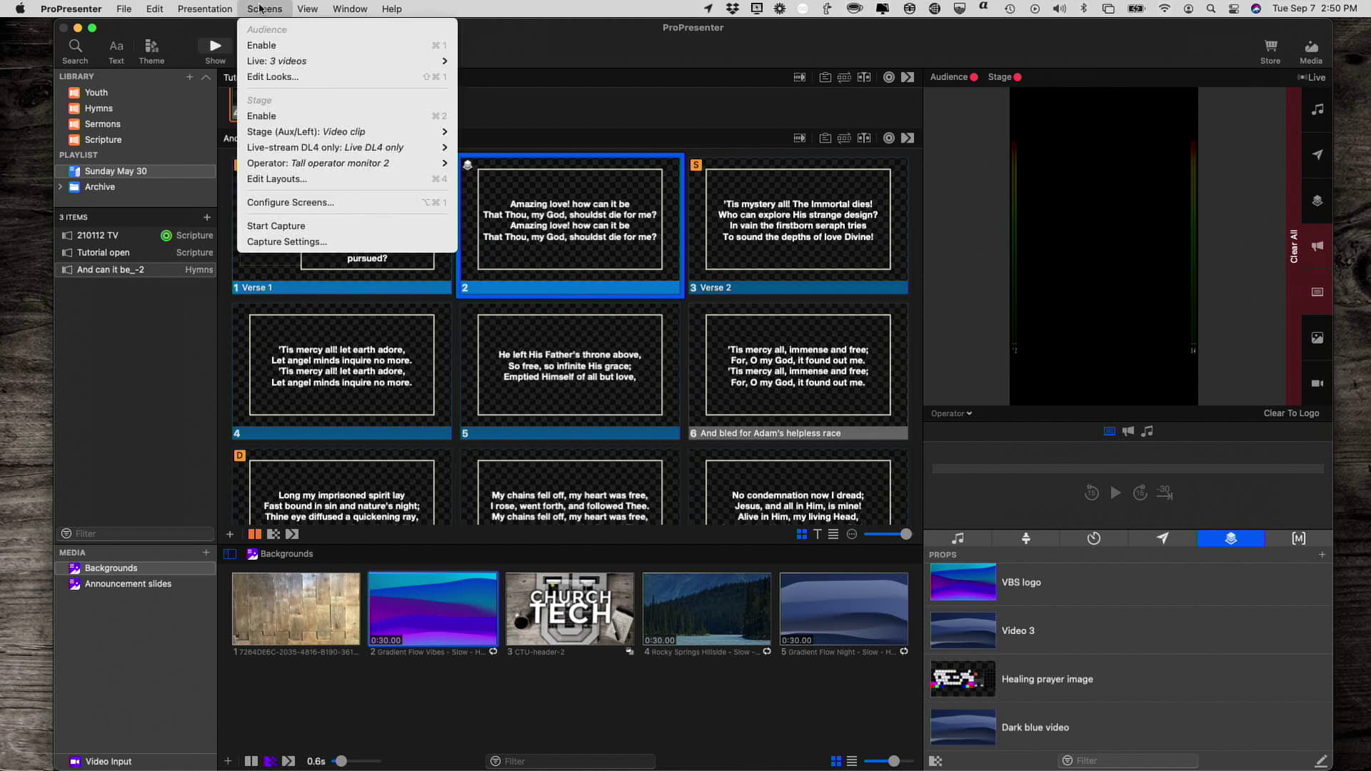
In the Video clip stage layout, fill the object with the Stage screen video preview.
click(282, 182)
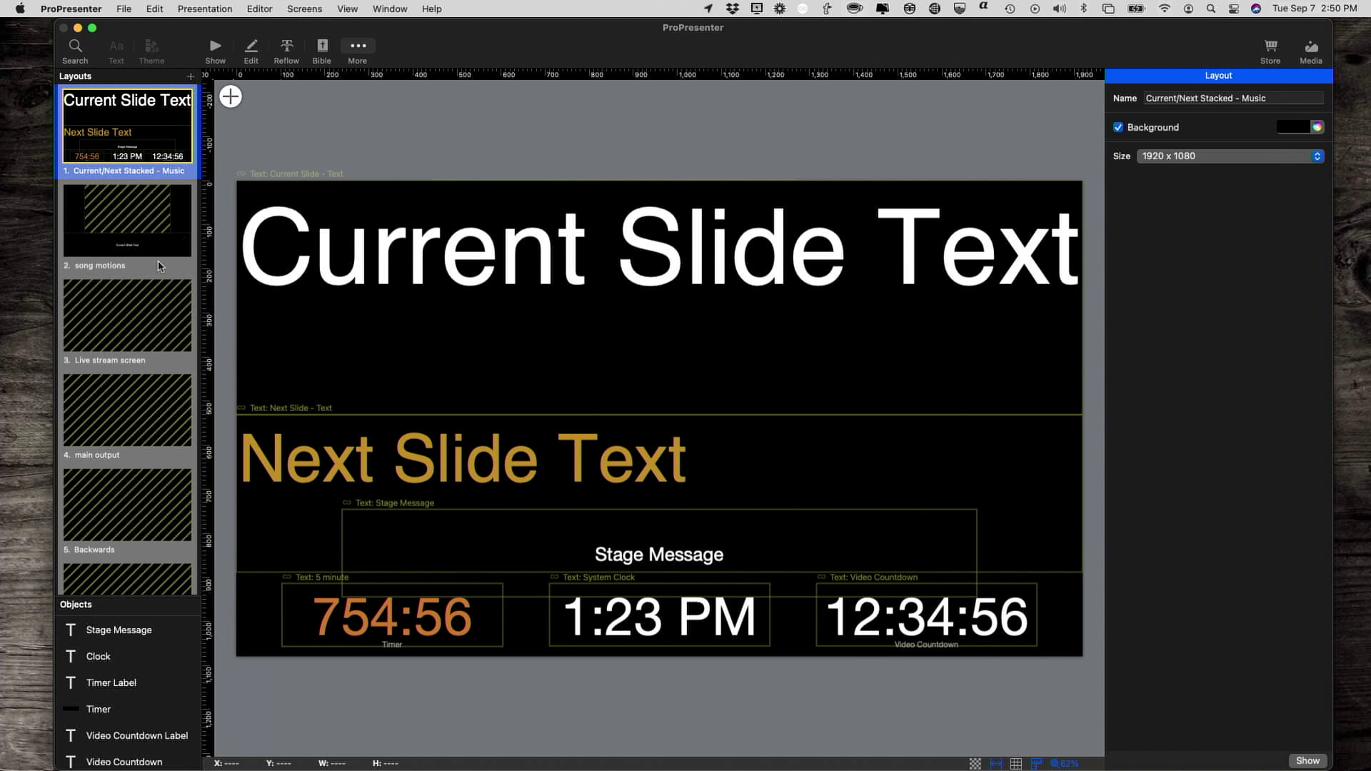
scroll(152, 303, down, 5)
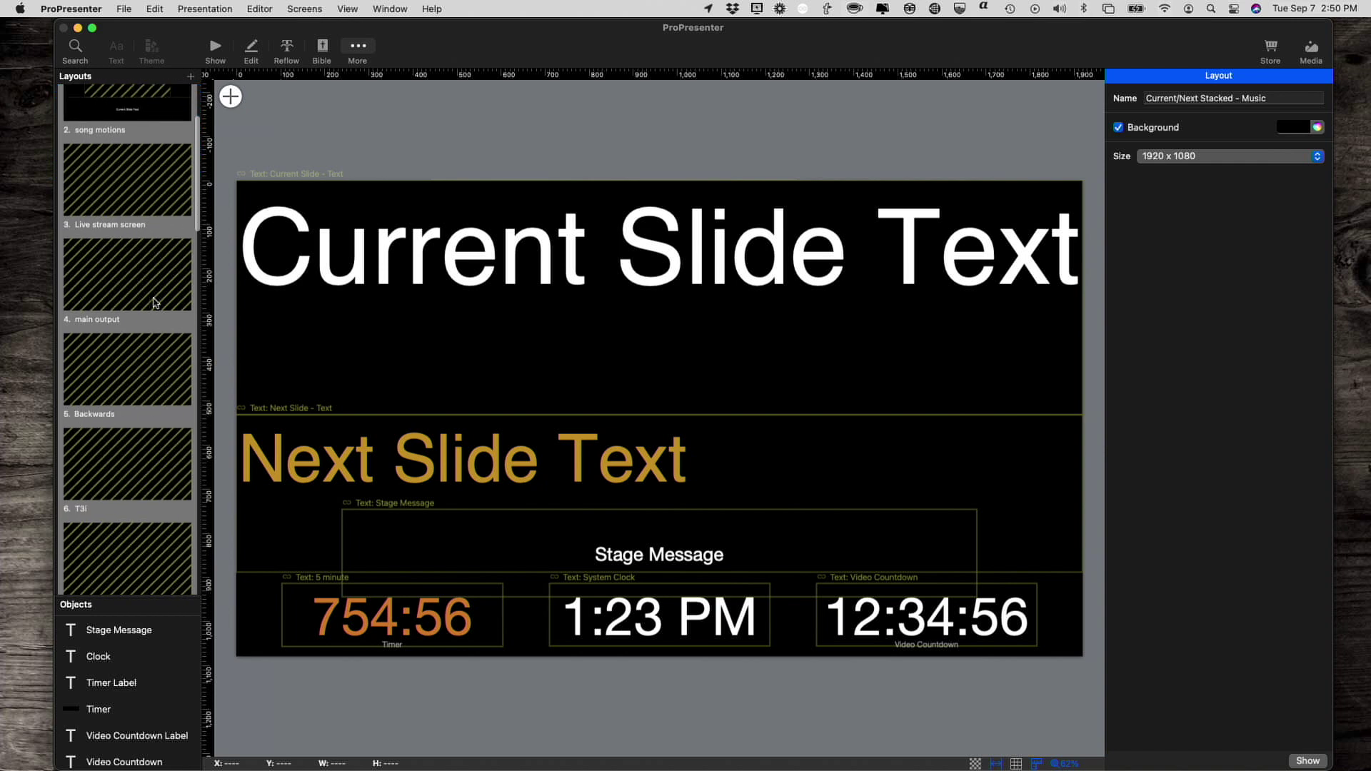
scroll(153, 304, down, 5)
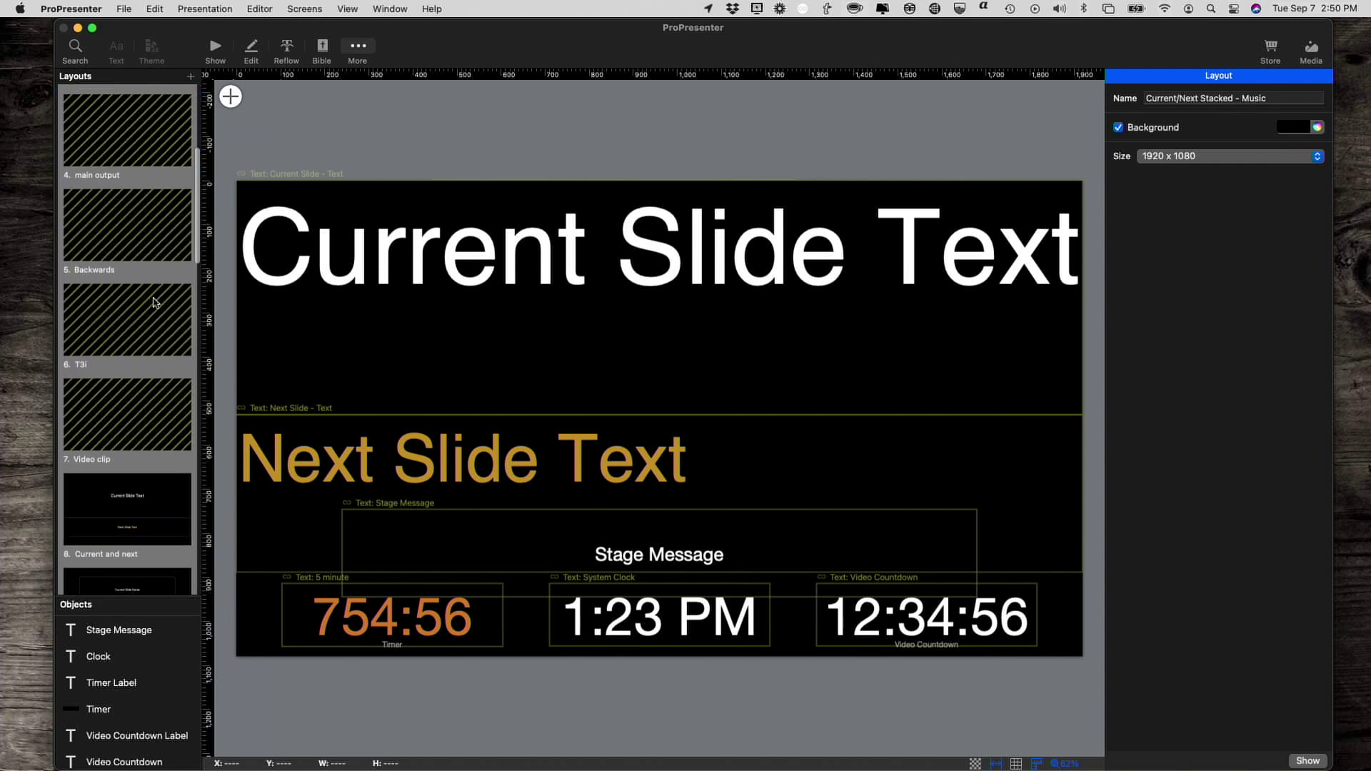
click(125, 352)
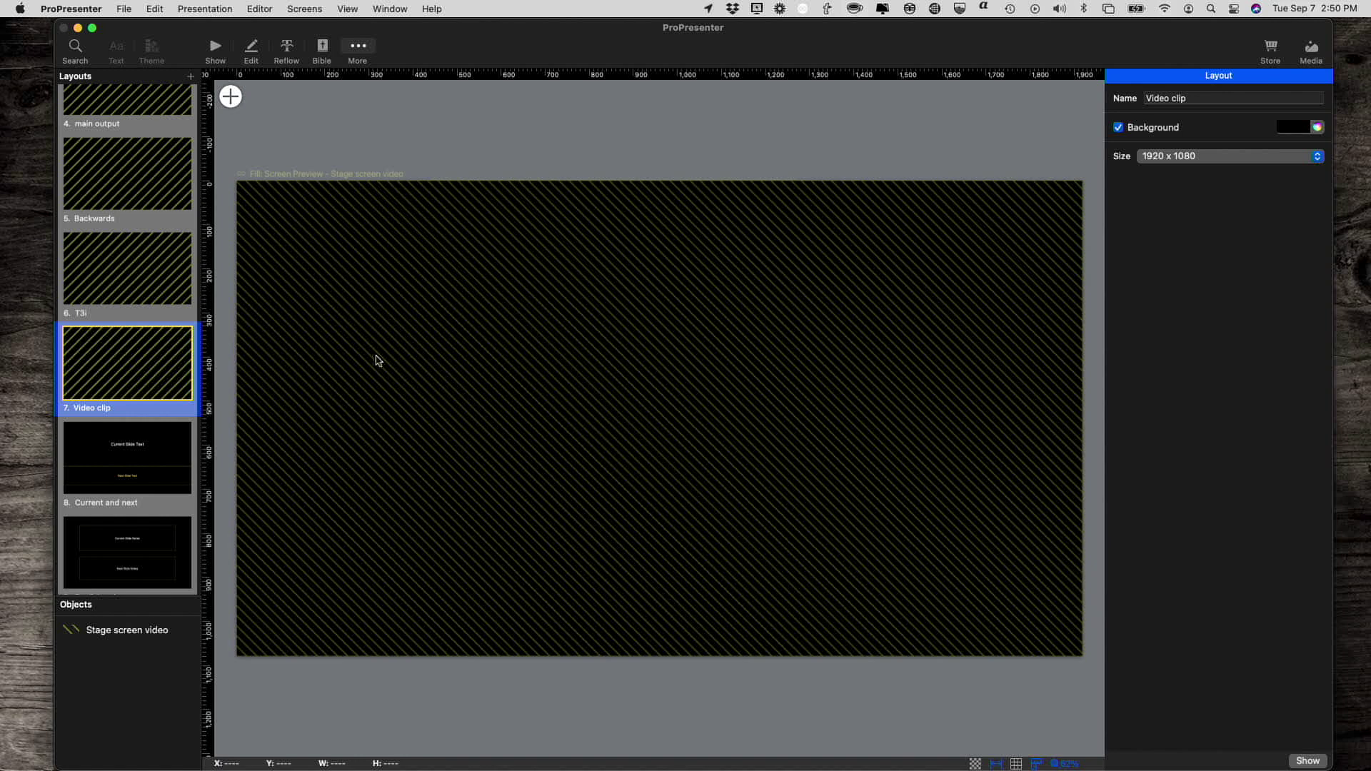
click(449, 357)
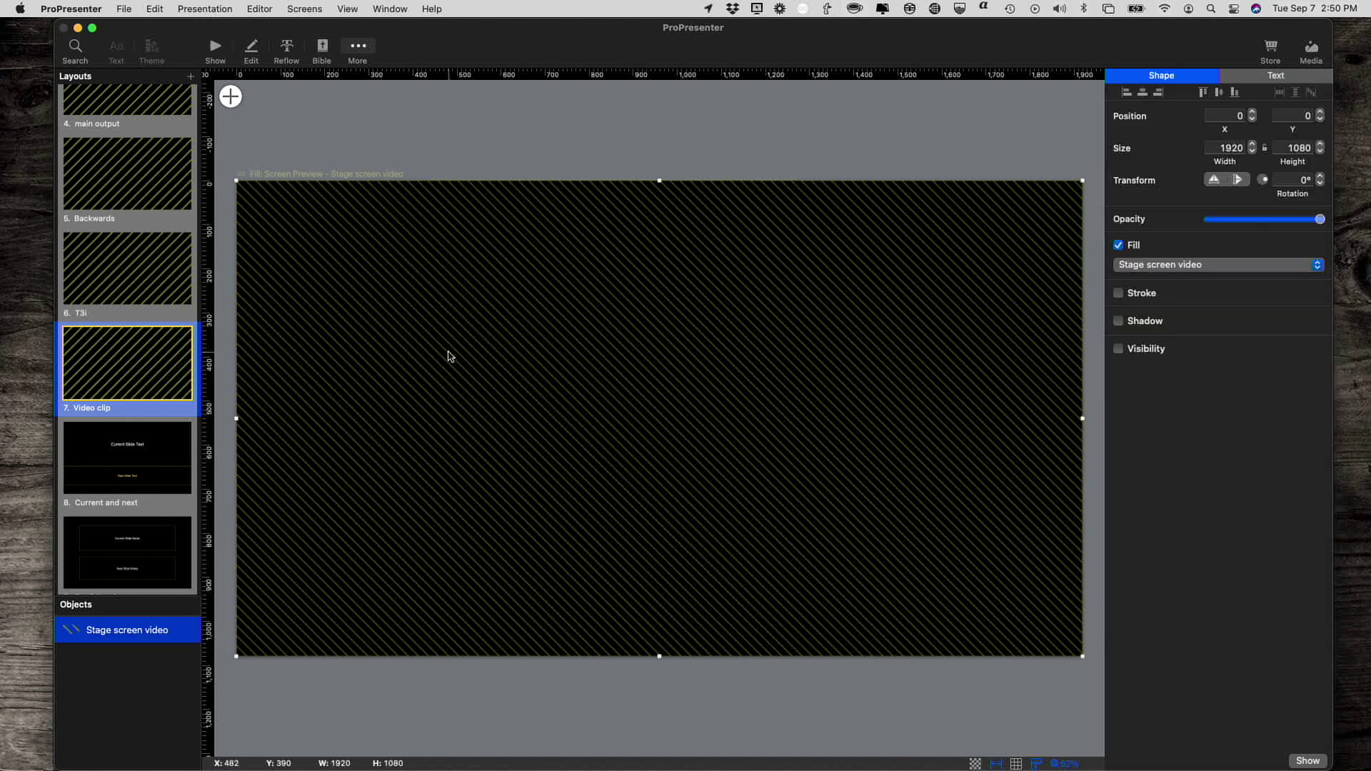
click(230, 97)
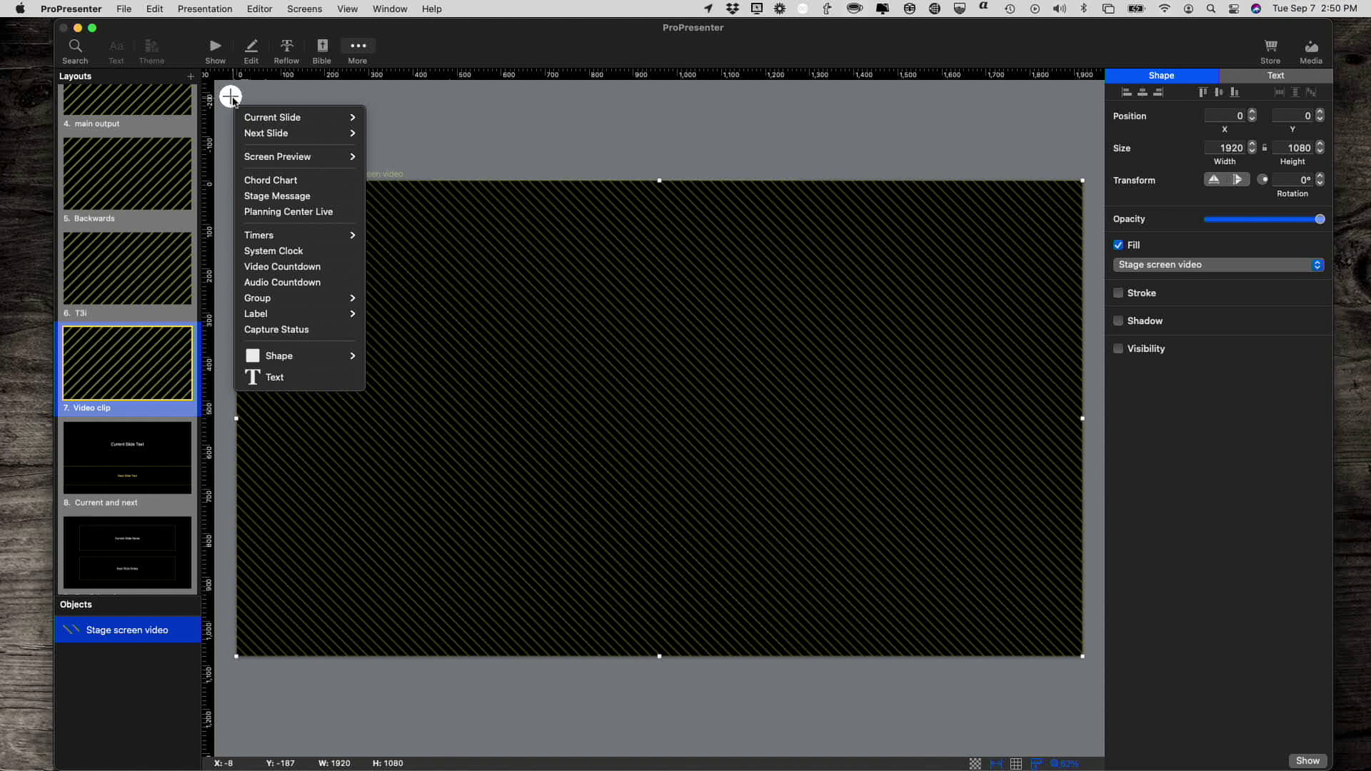
mouse_move(278, 156)
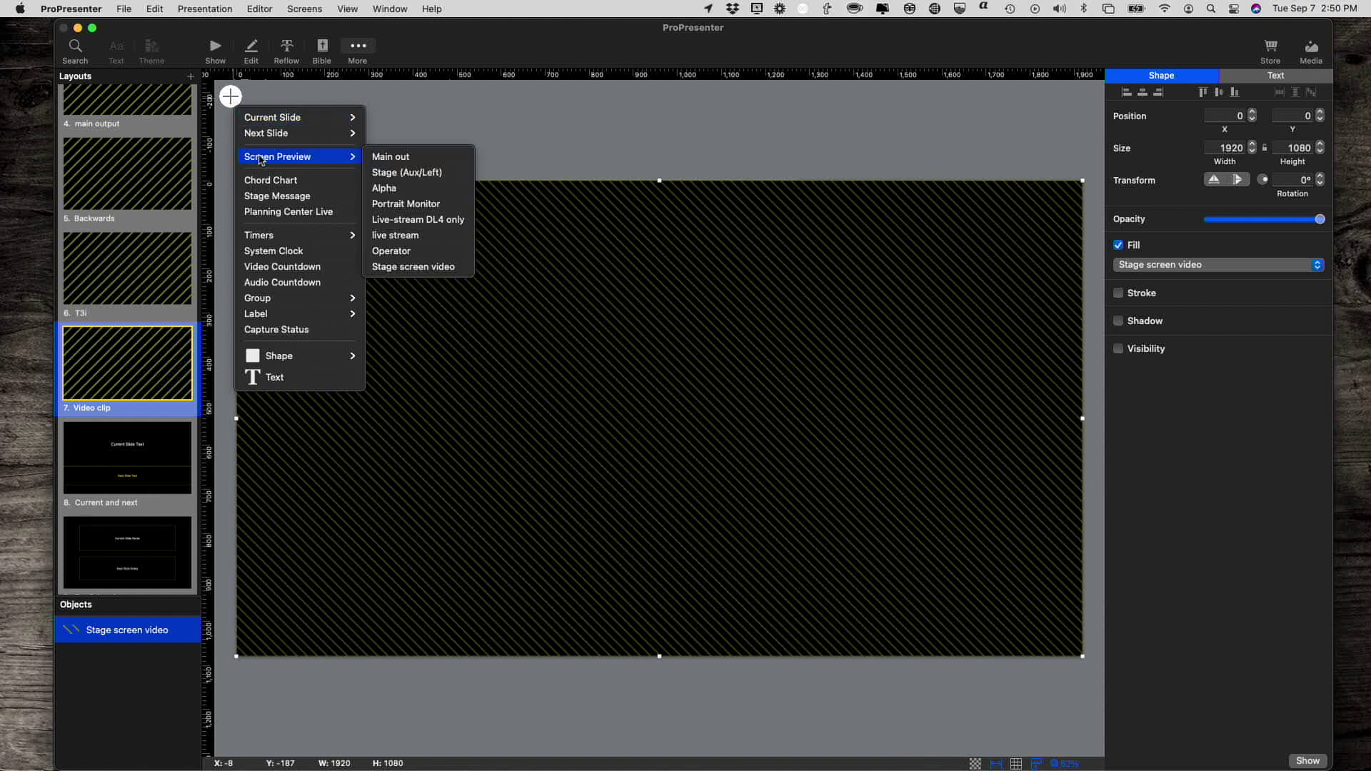
click(544, 137)
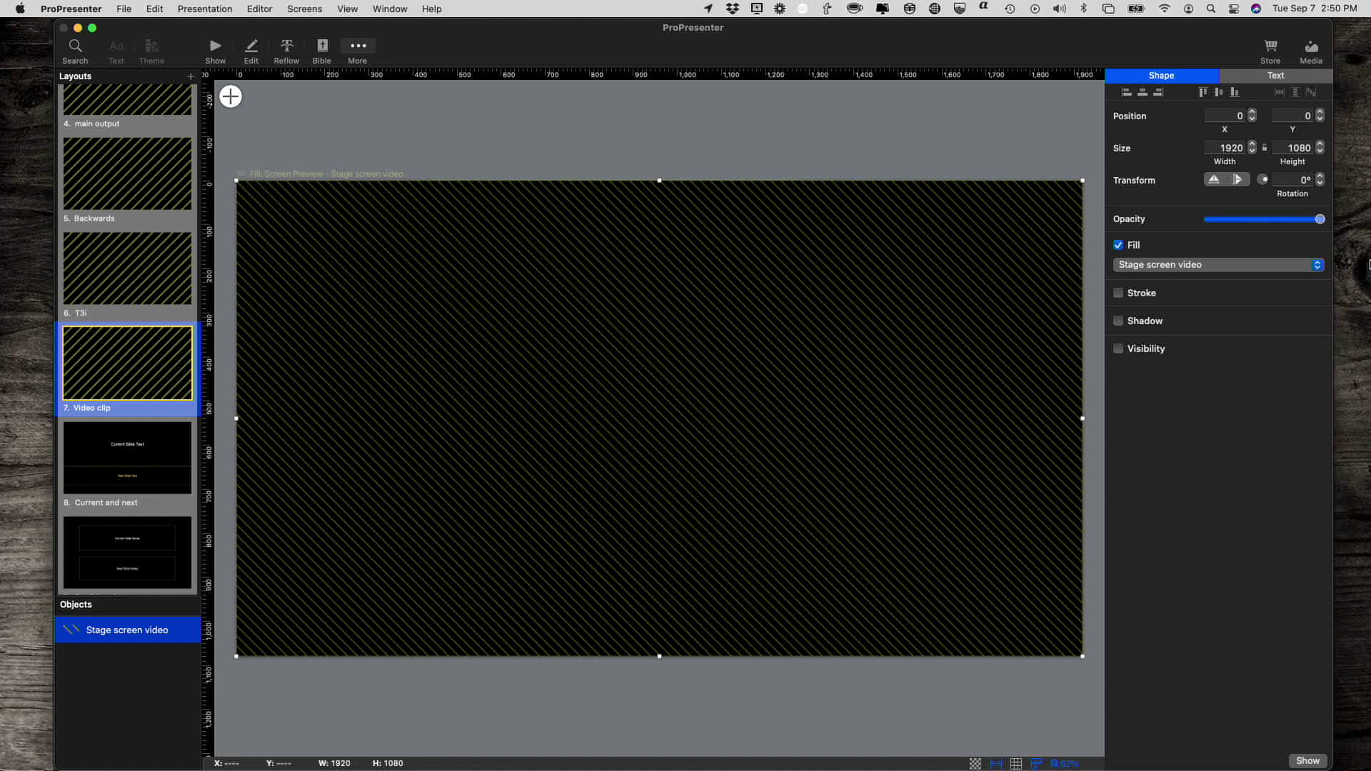
click(1319, 265)
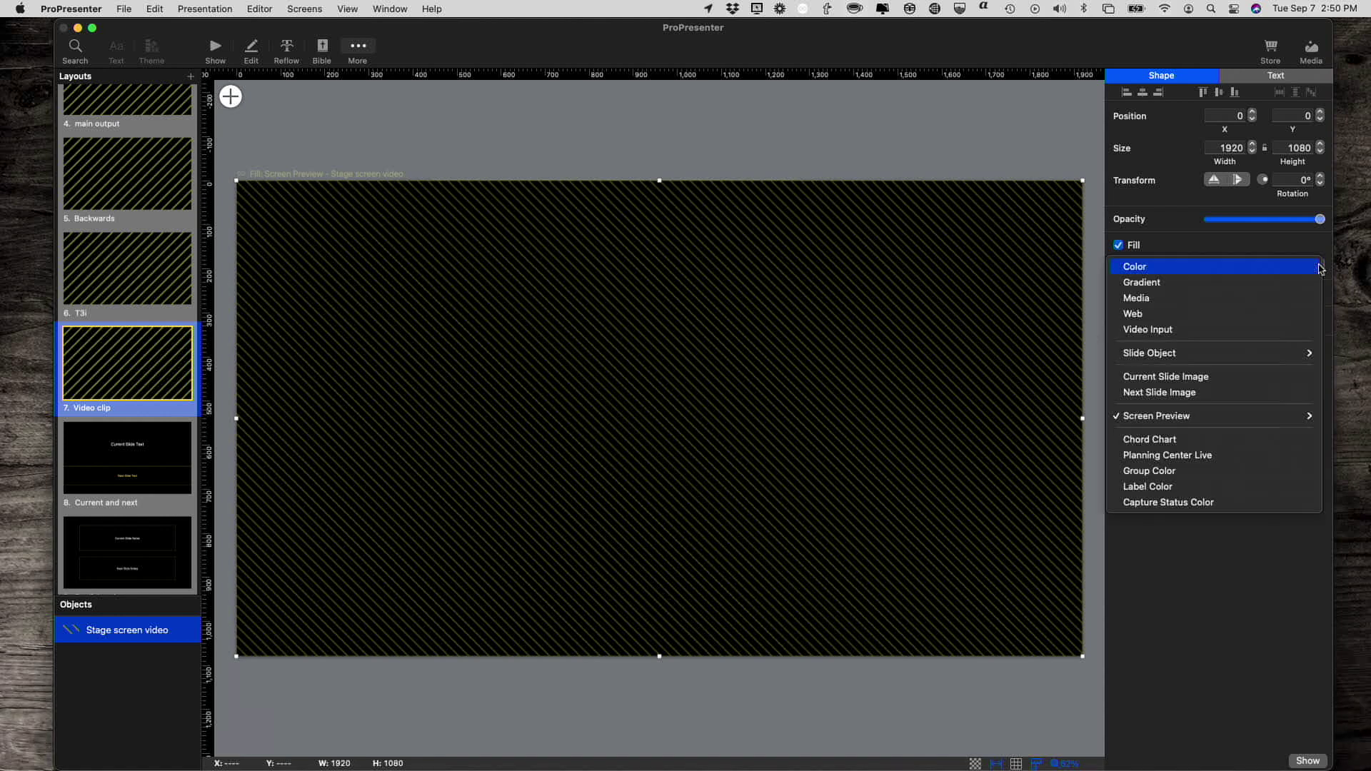
mouse_move(1215, 416)
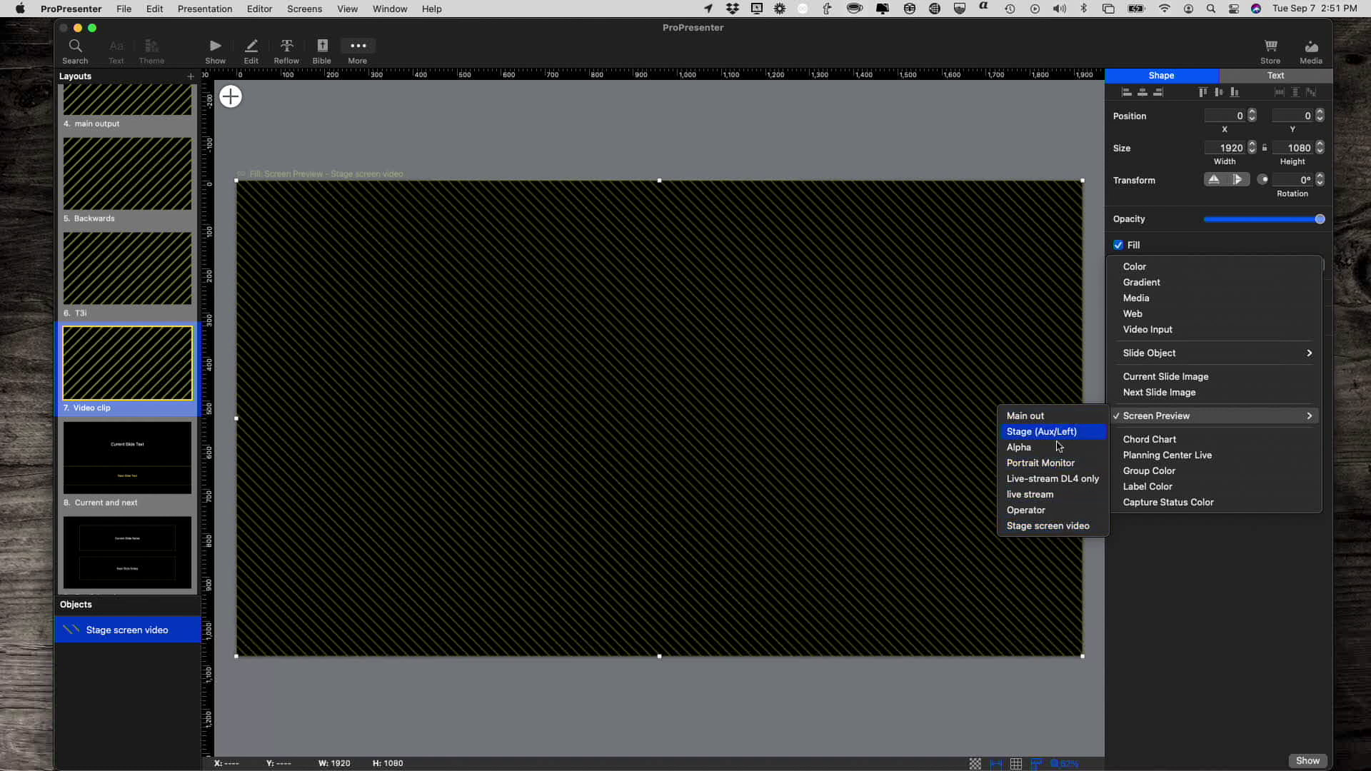
click(1062, 531)
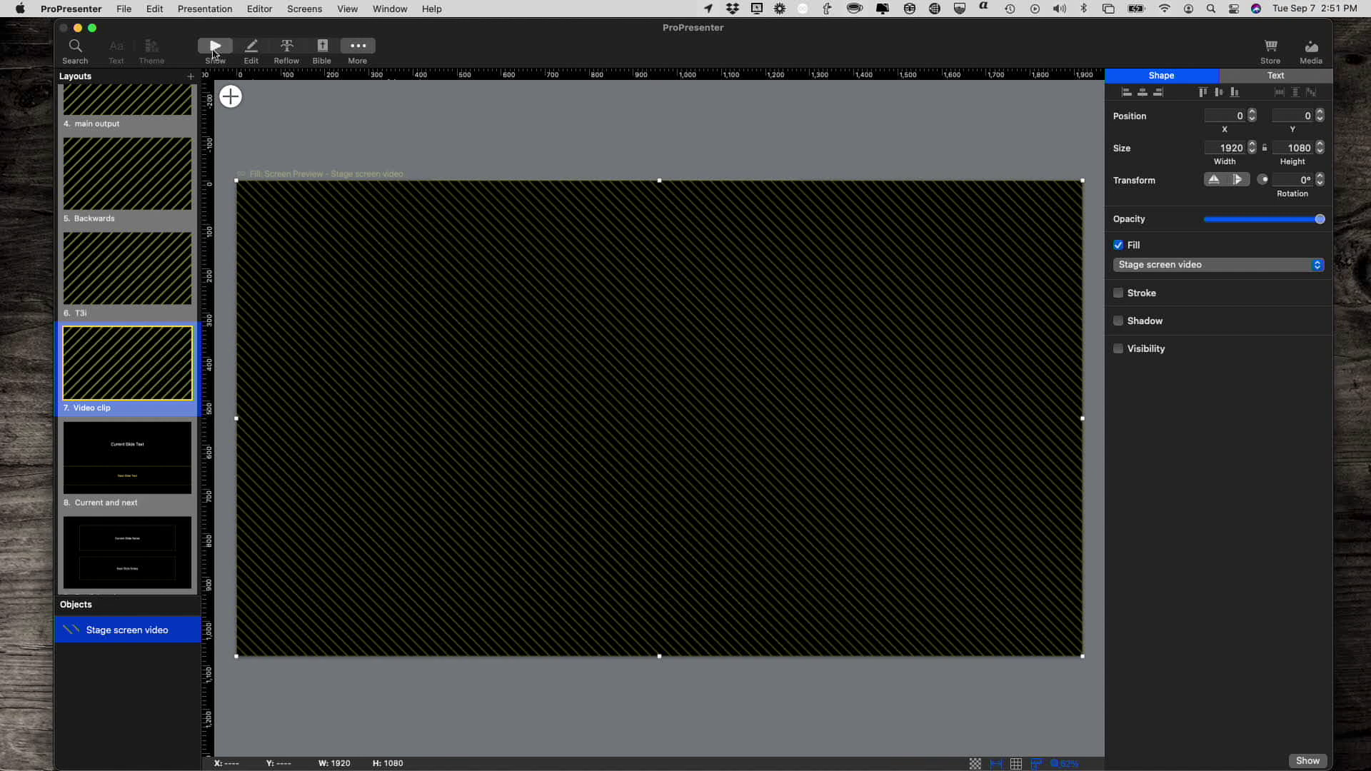
click(214, 54)
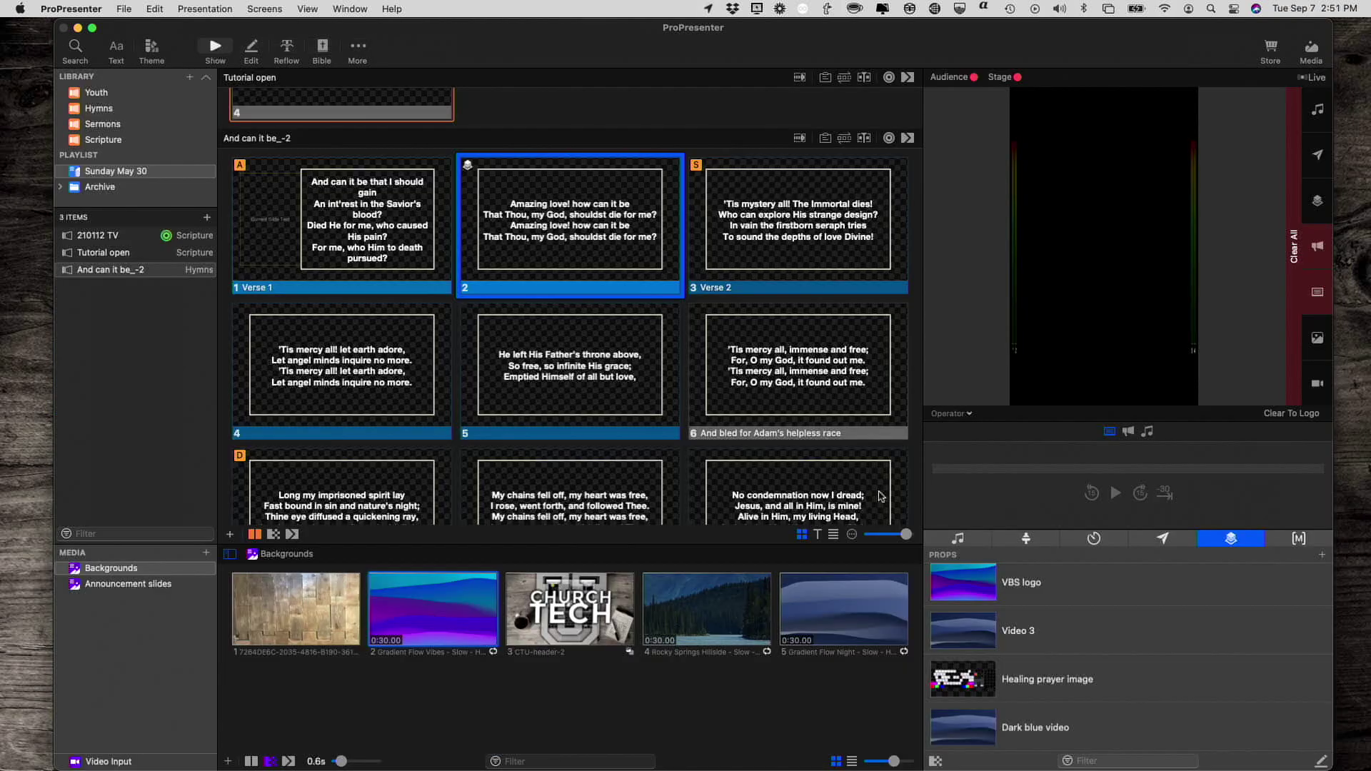
Check Stage (Aux/Left)'s layout options in the stage screens panel, keeping Video clip.
click(1028, 543)
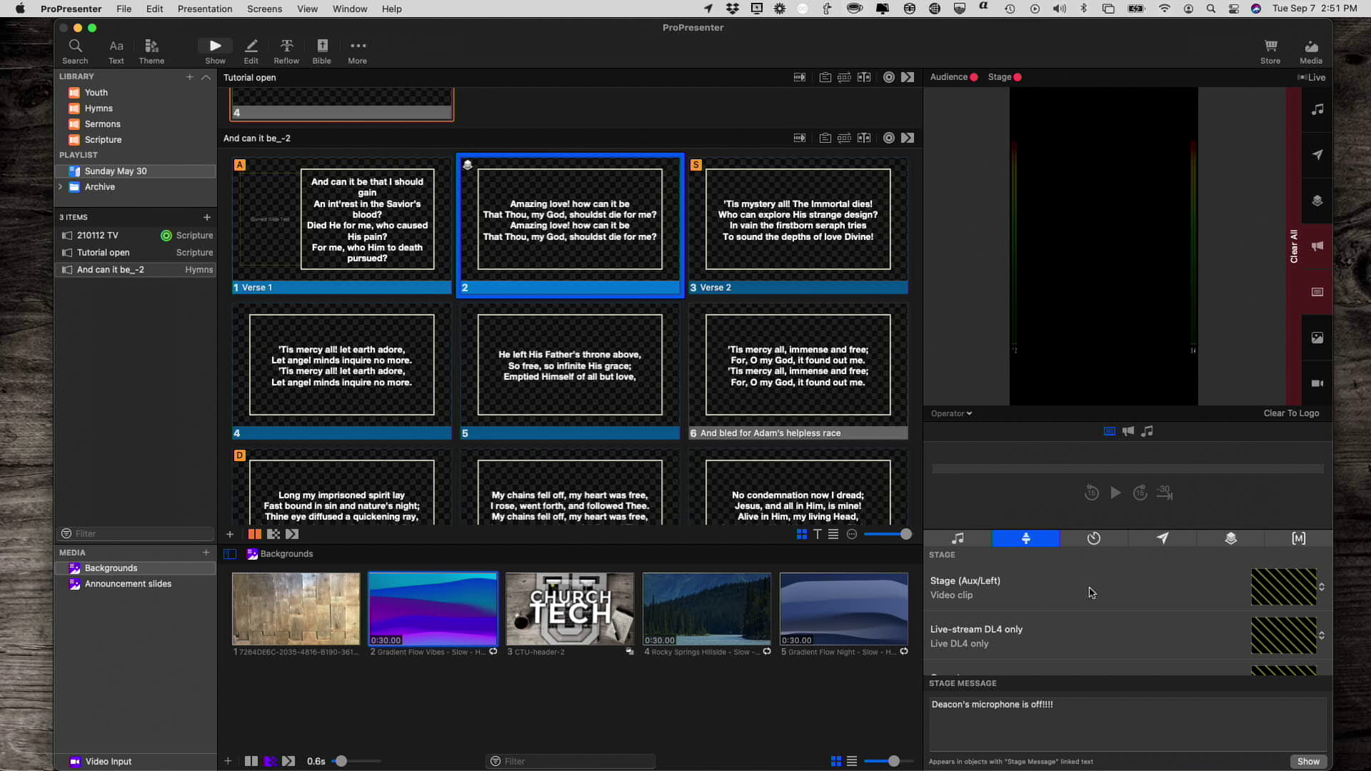
click(1323, 588)
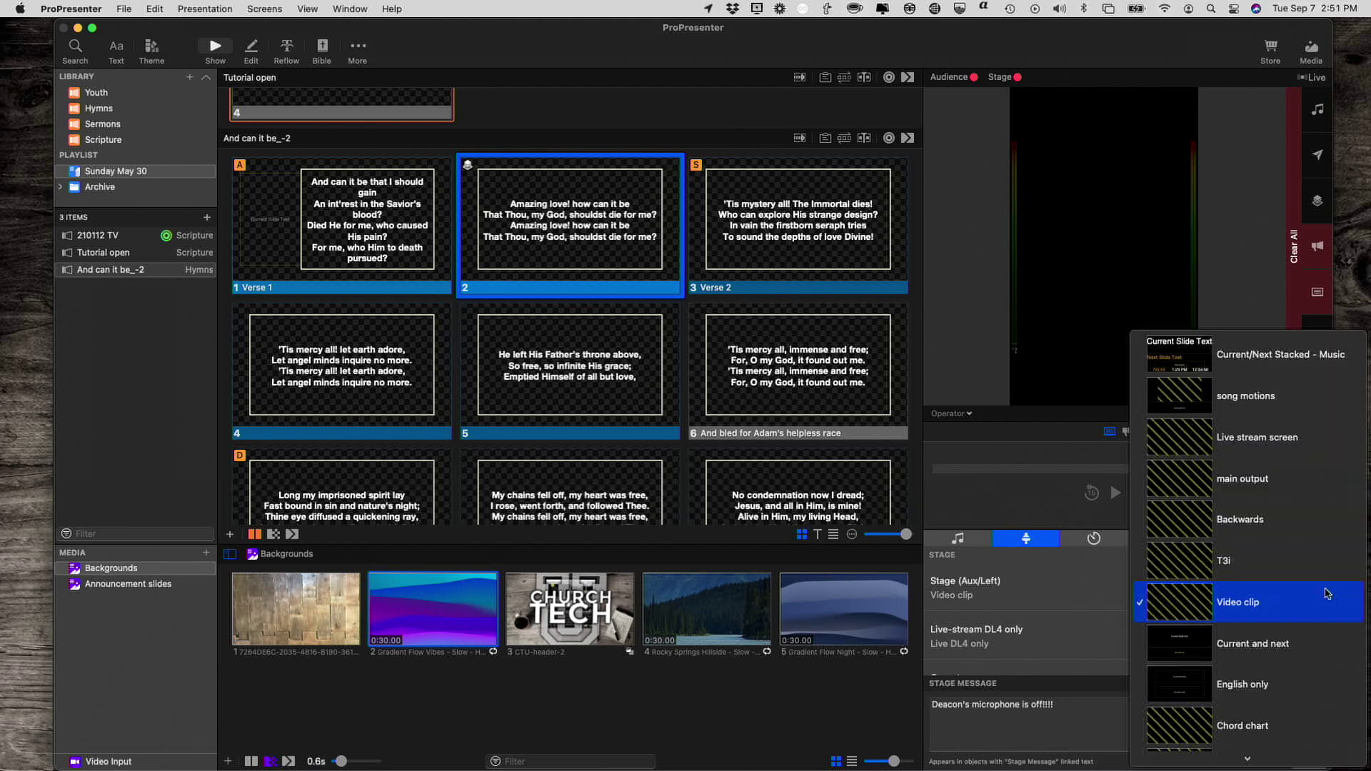
click(1034, 591)
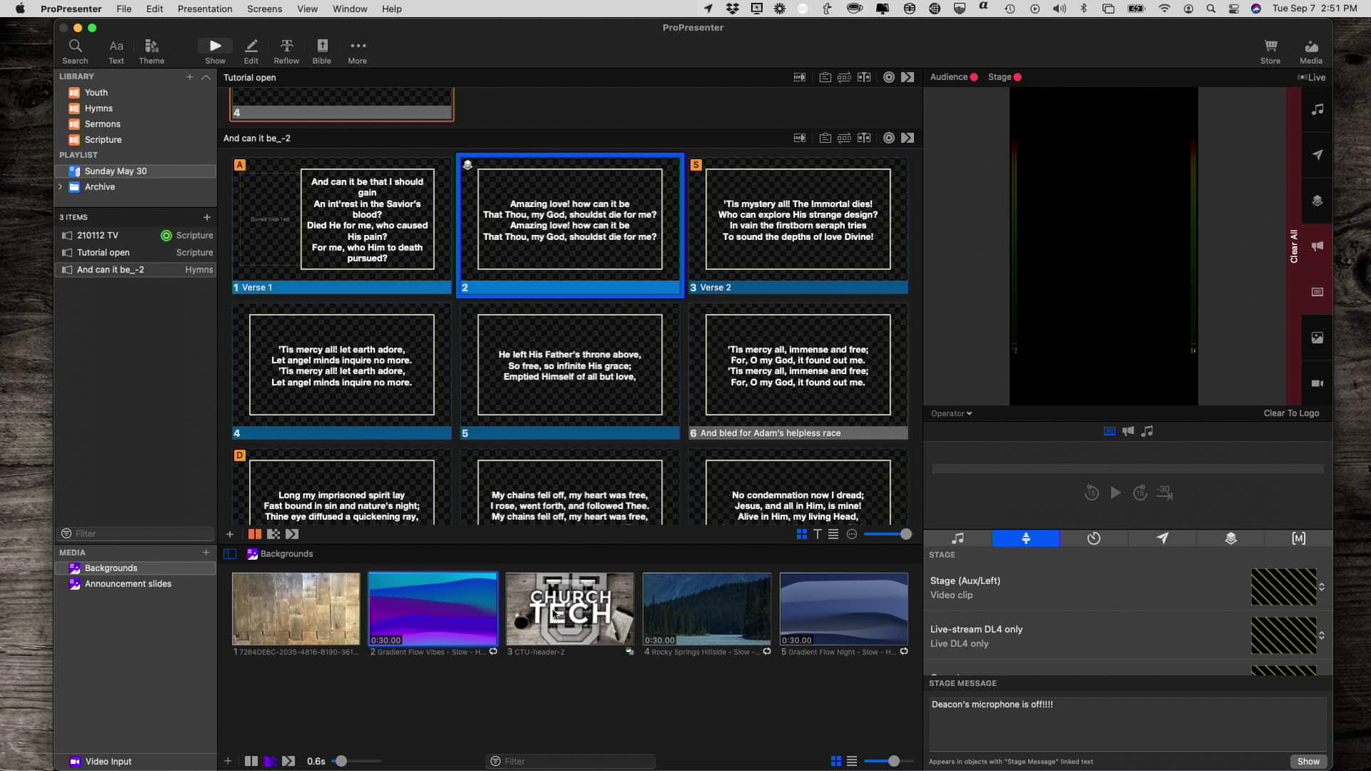
Play the Rocky Springs Hillside video and put slide 2's lyrics live over it.
click(664, 609)
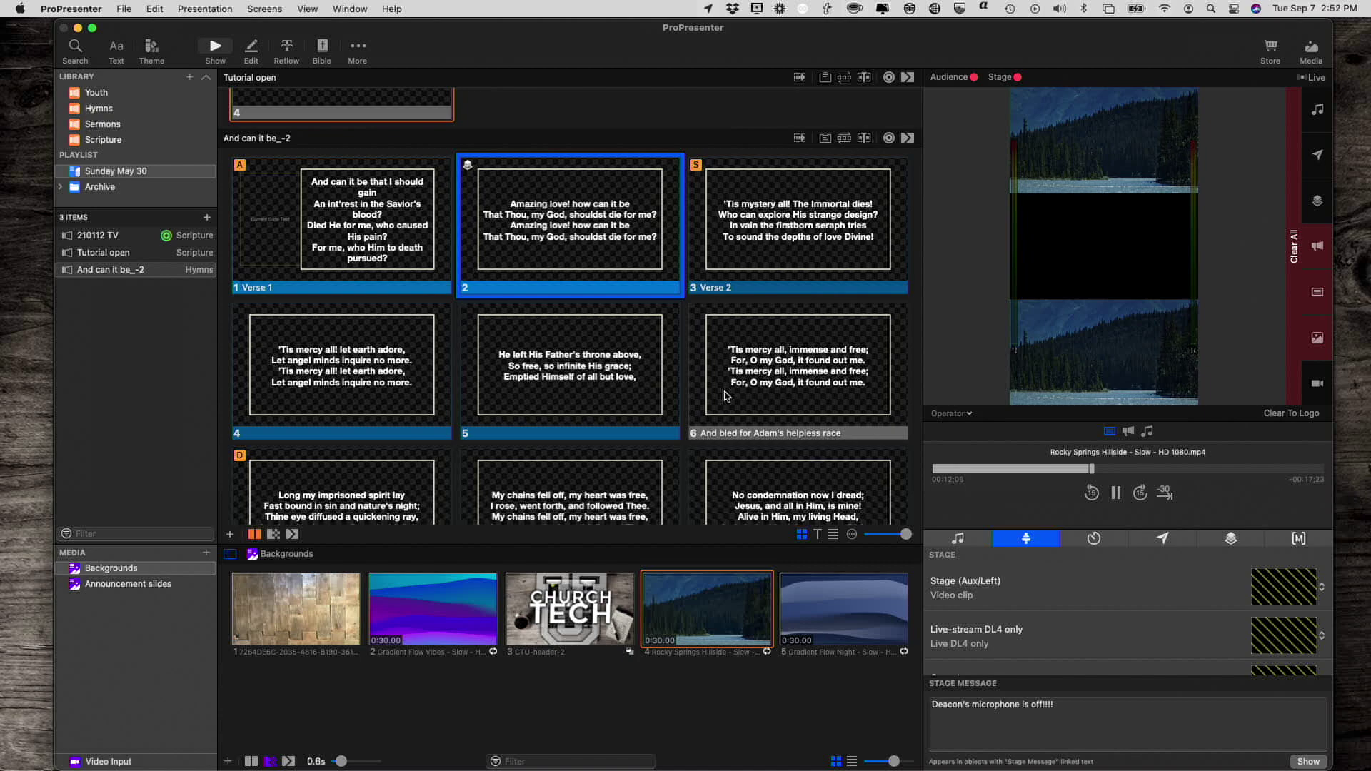
click(599, 216)
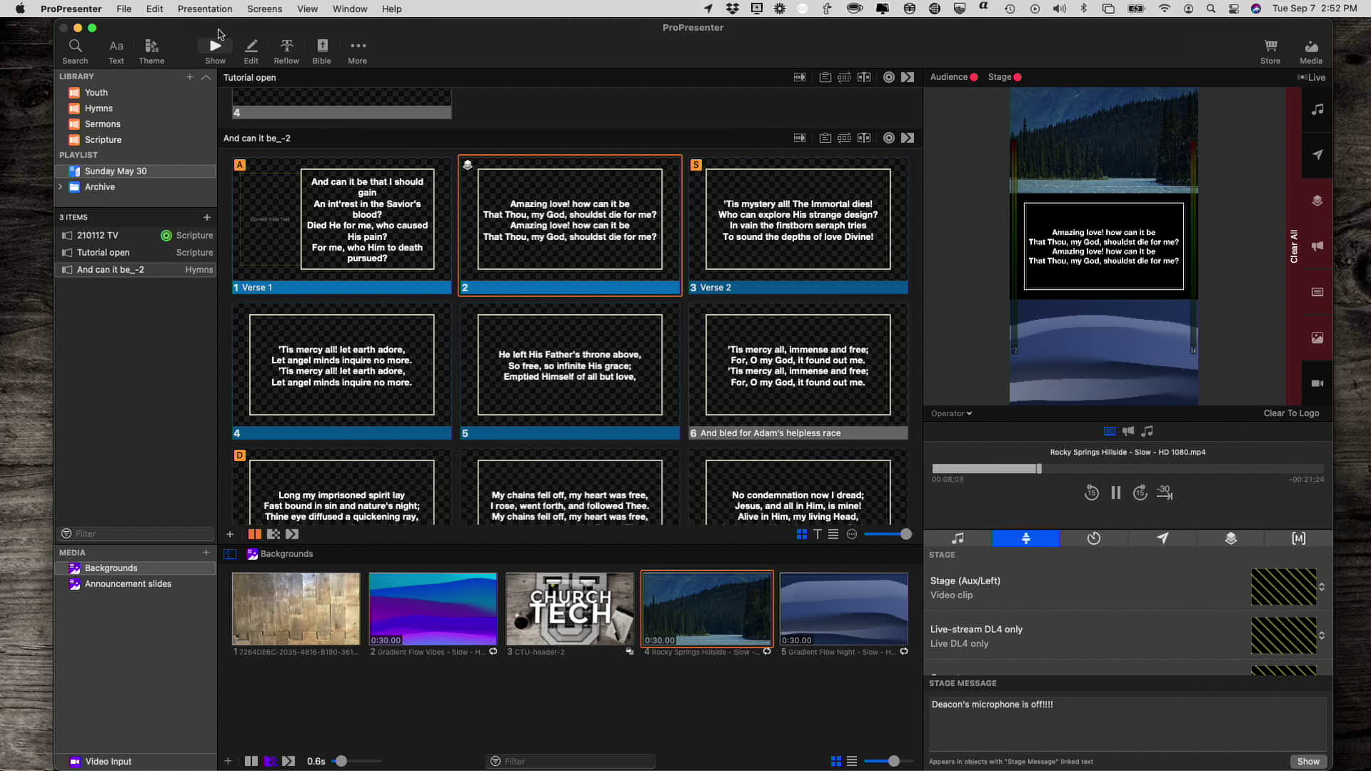
click(262, 8)
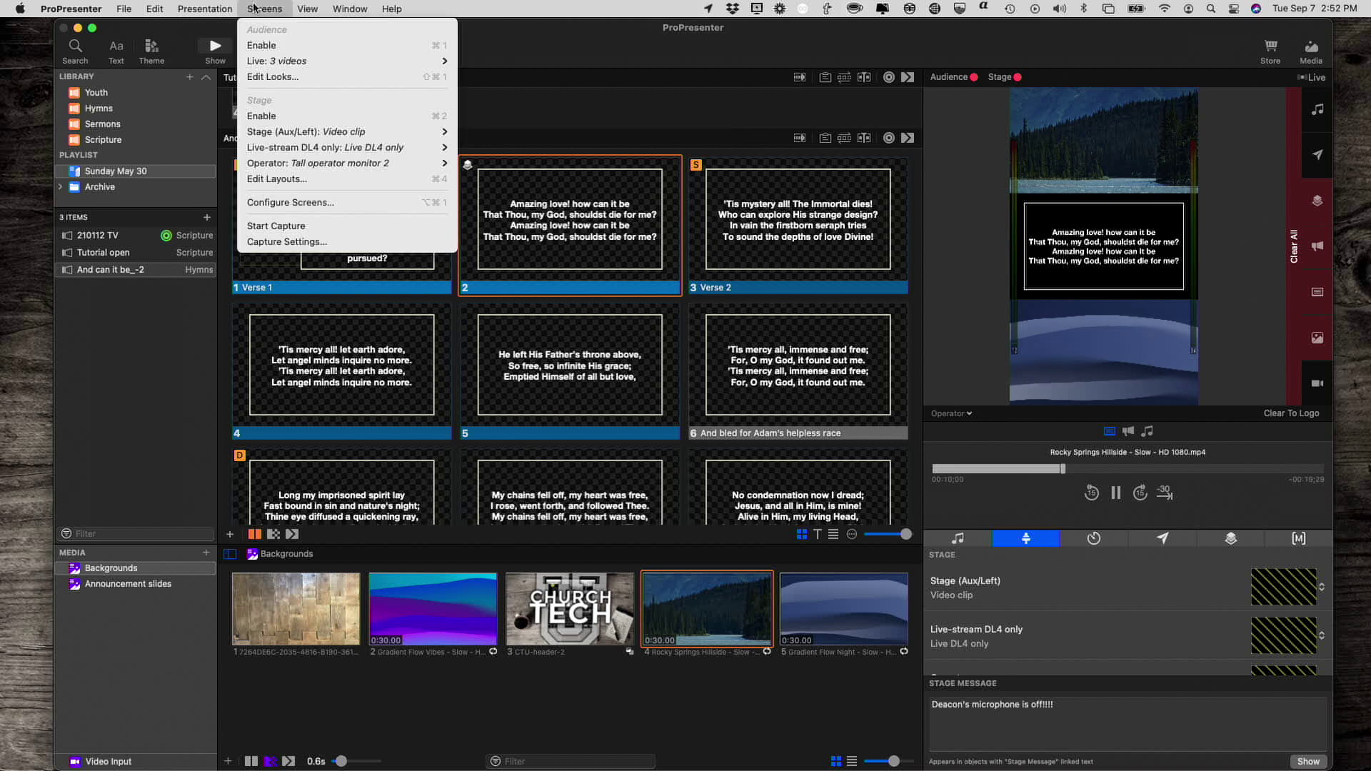
Enable Media on Main out in the 3 videos look and close the looks editor.
click(262, 76)
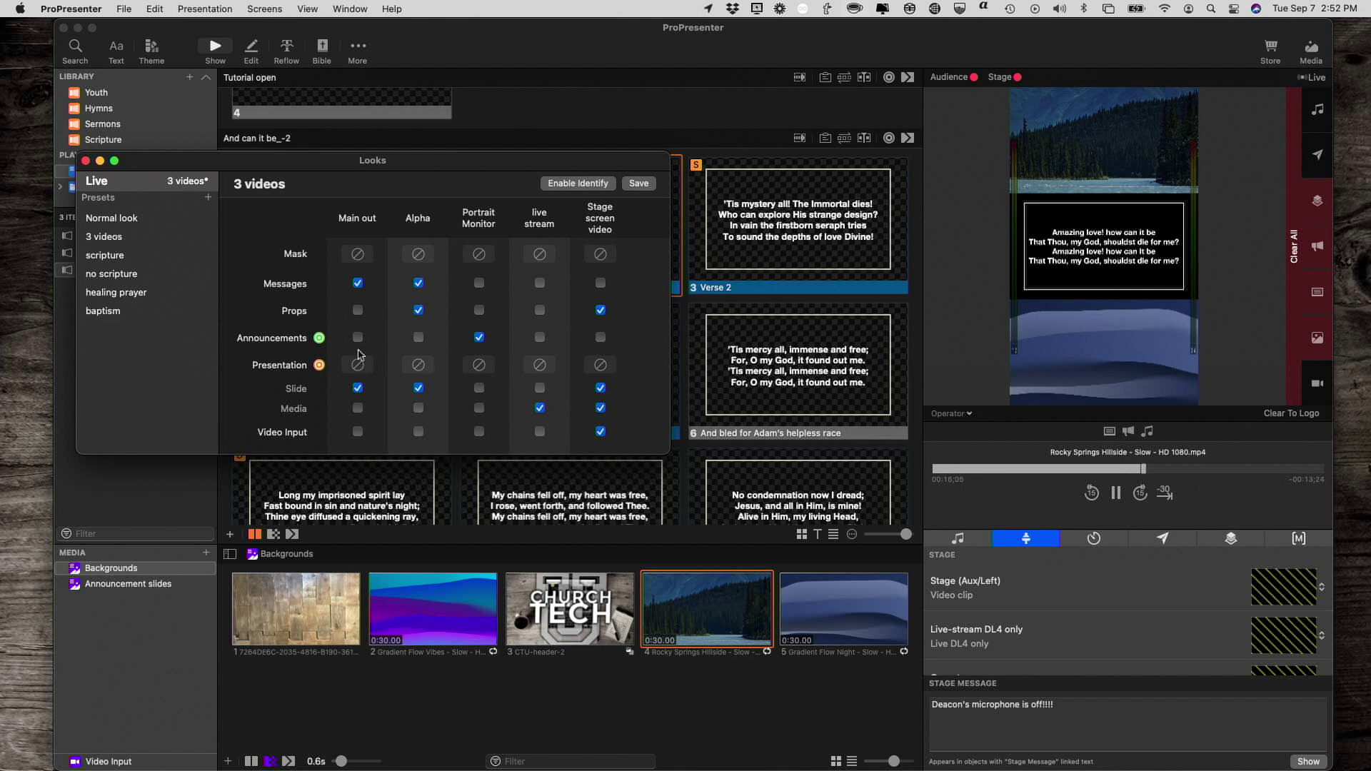
click(358, 408)
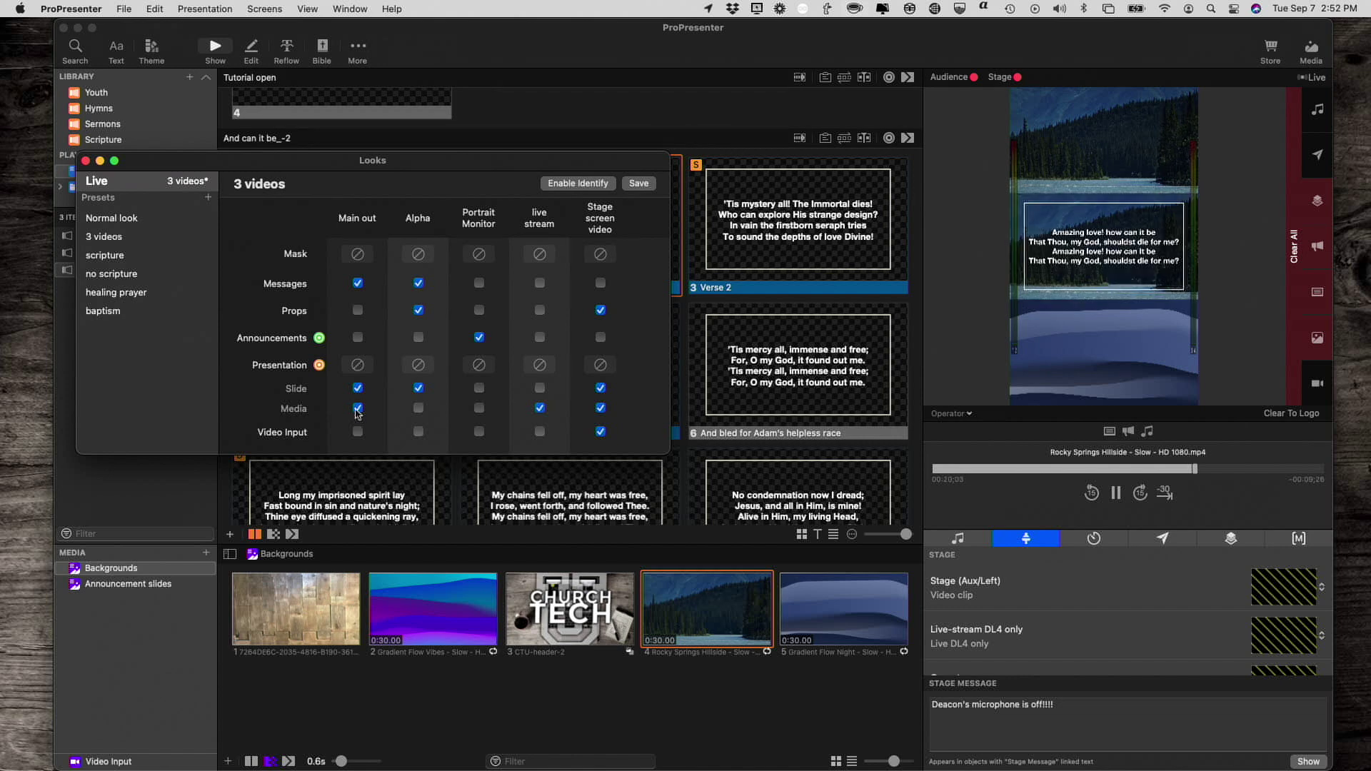
click(87, 162)
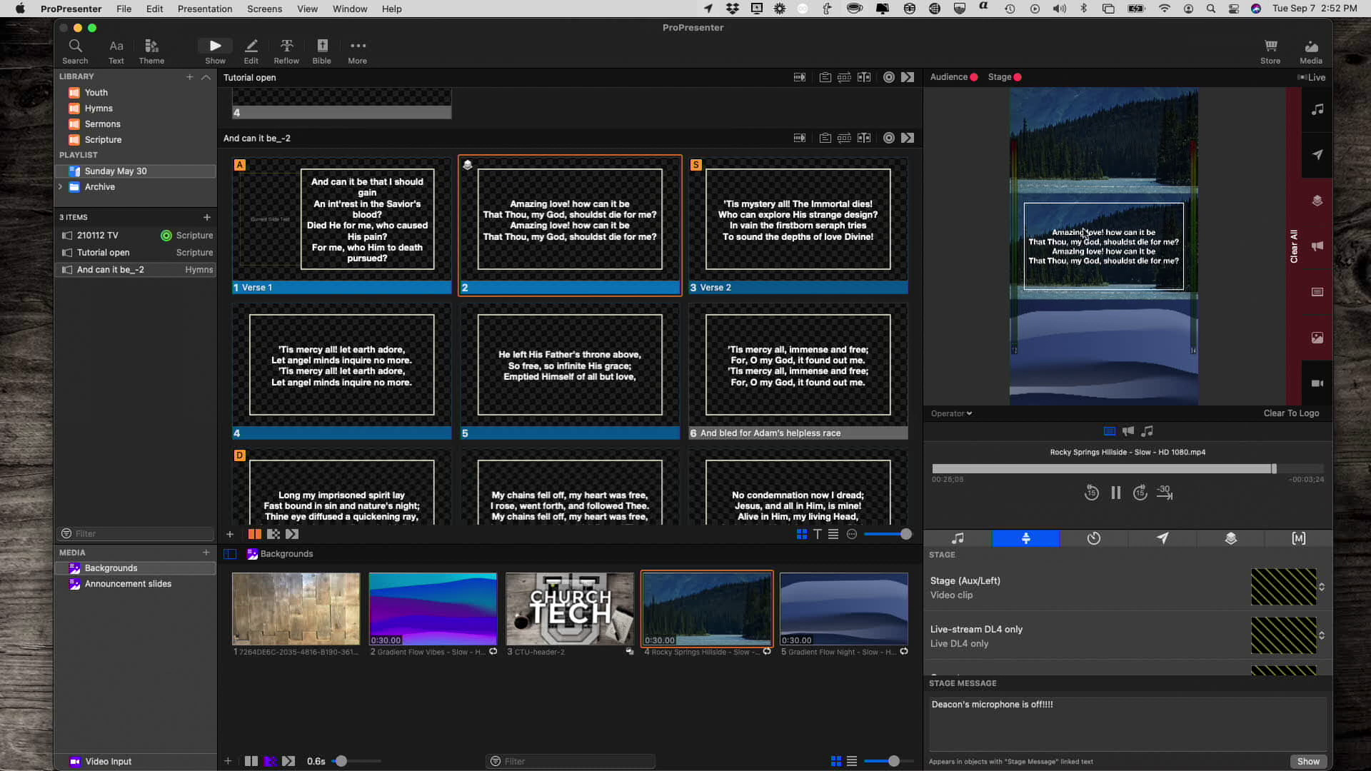
click(1321, 296)
click(1321, 338)
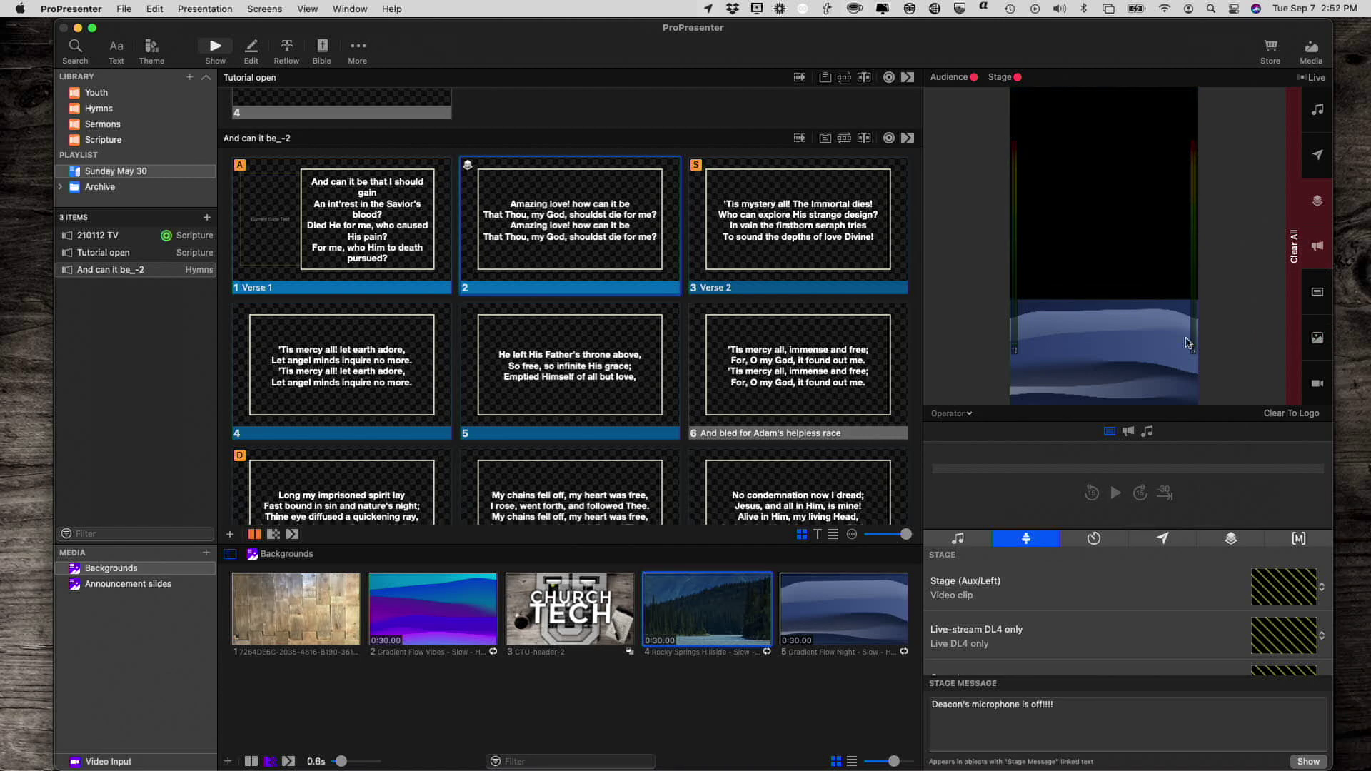
click(1312, 200)
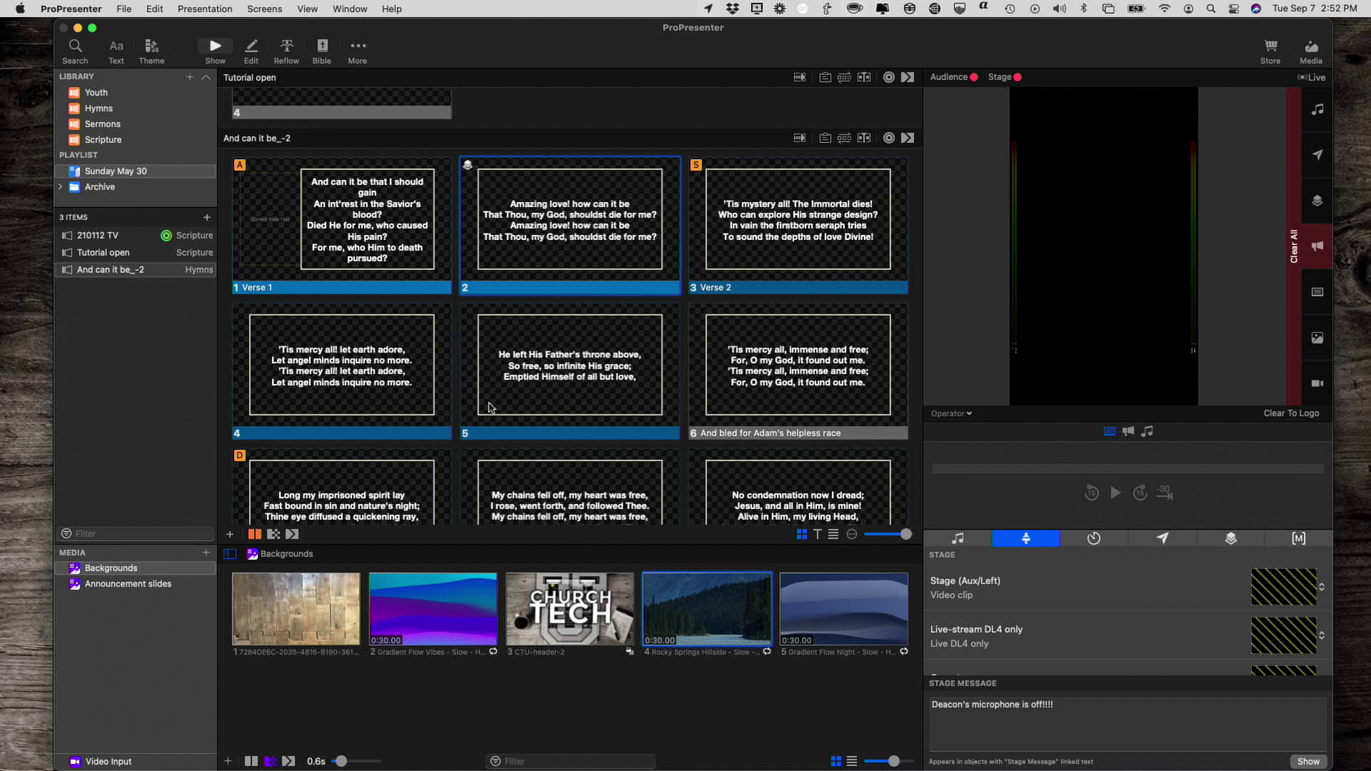
click(673, 621)
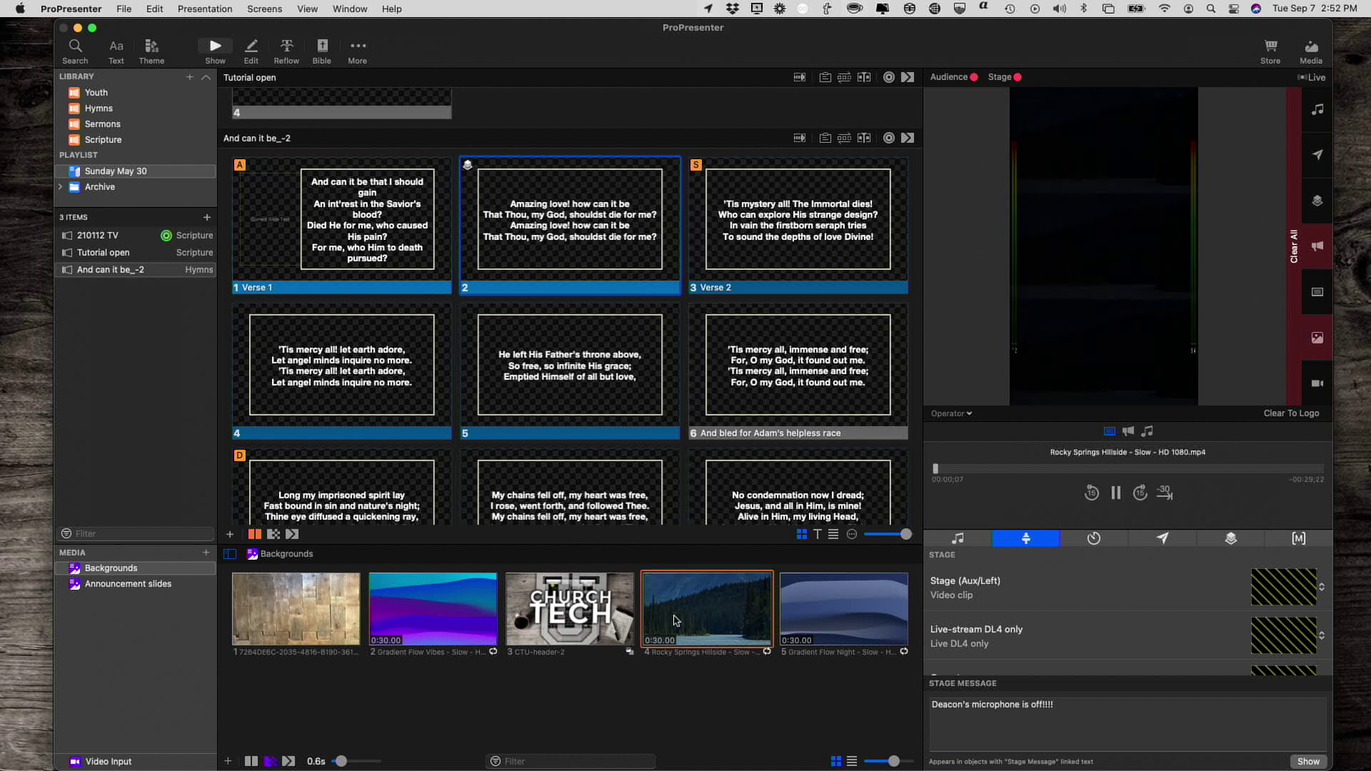
click(569, 262)
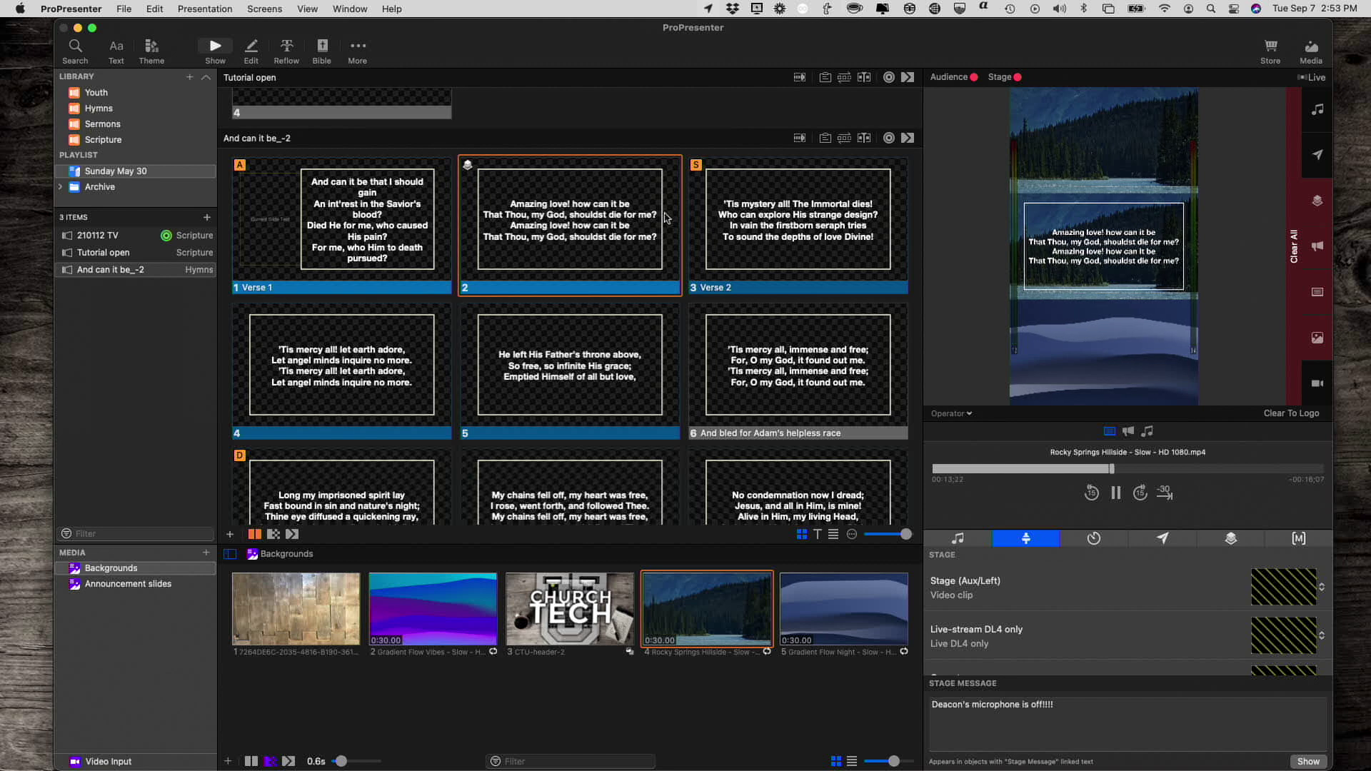
Put slide 3 (Verse 2) live, then advance through slides 5 and 6 to slide 7 (Verse 3).
click(764, 225)
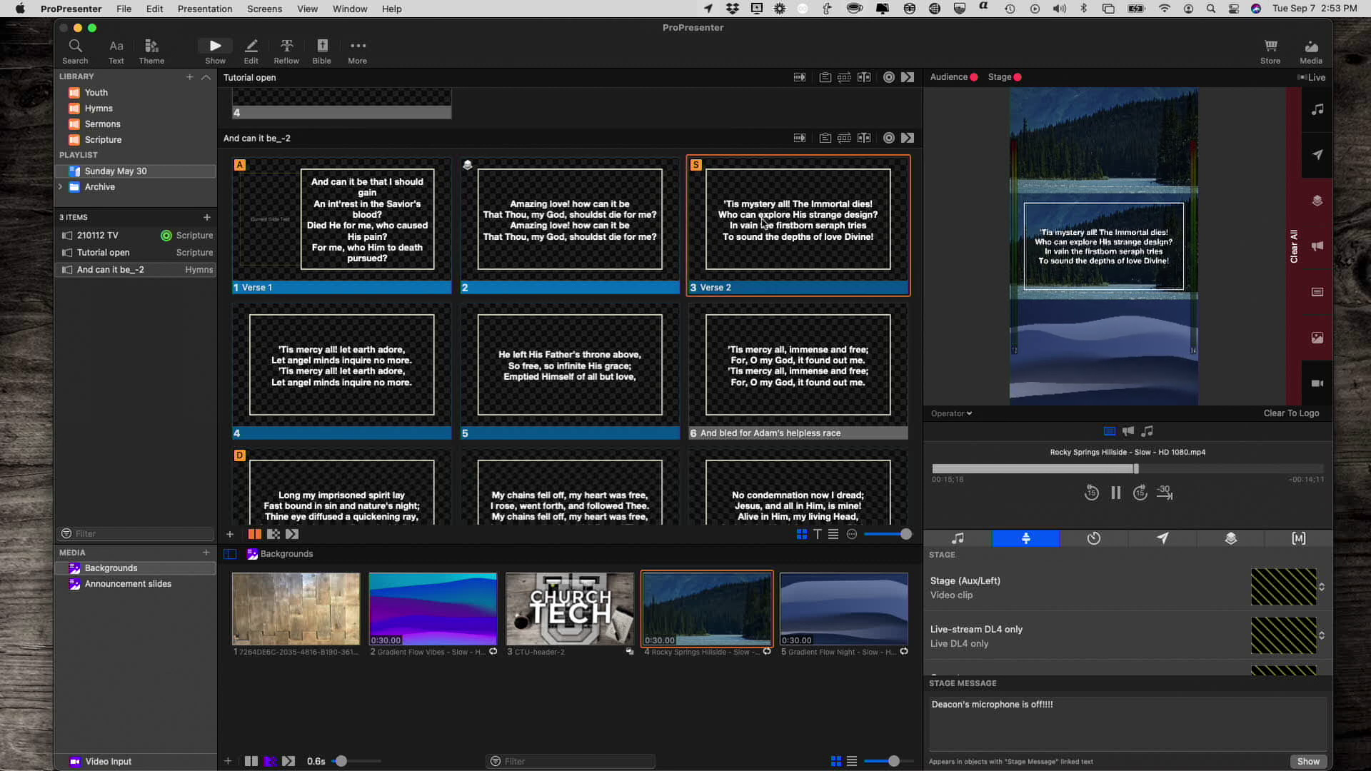
scroll(763, 224, down, 1)
key(Right)
key(Right)
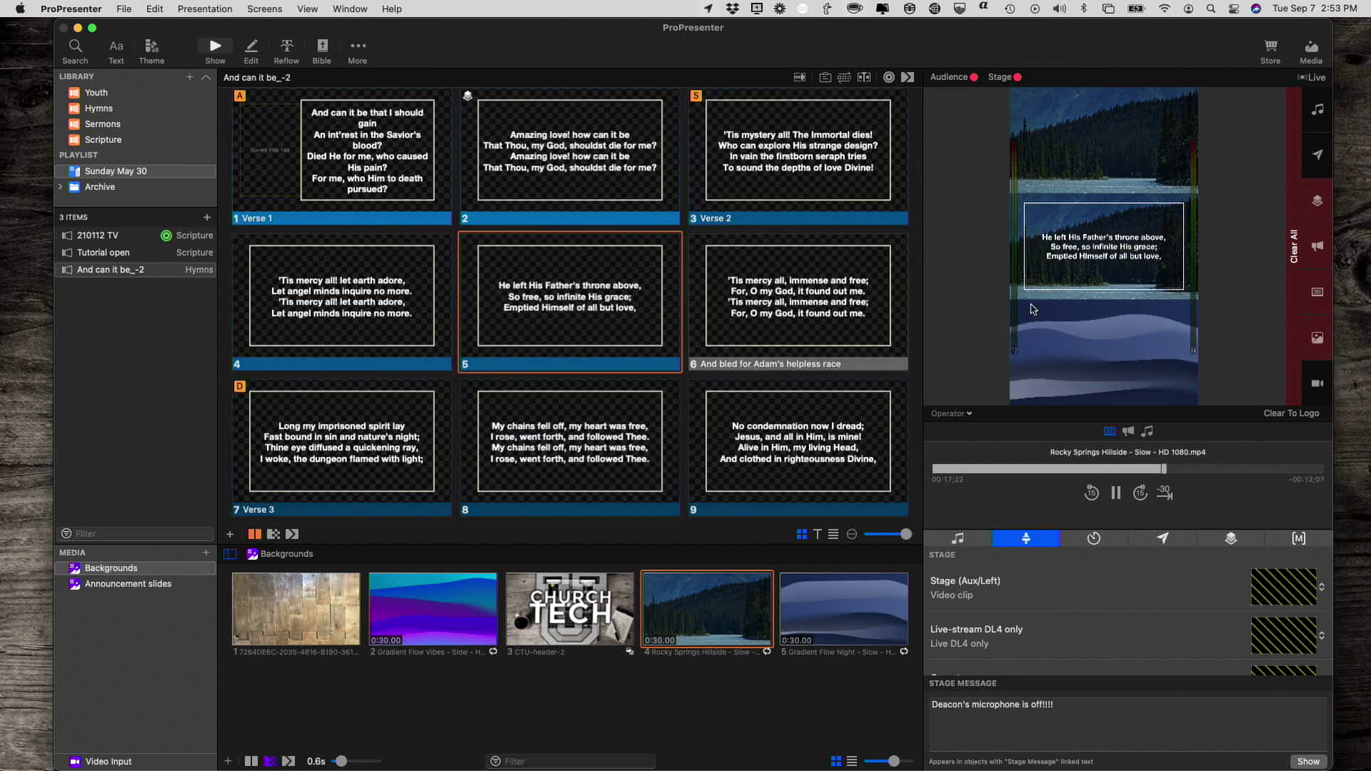
key(Right)
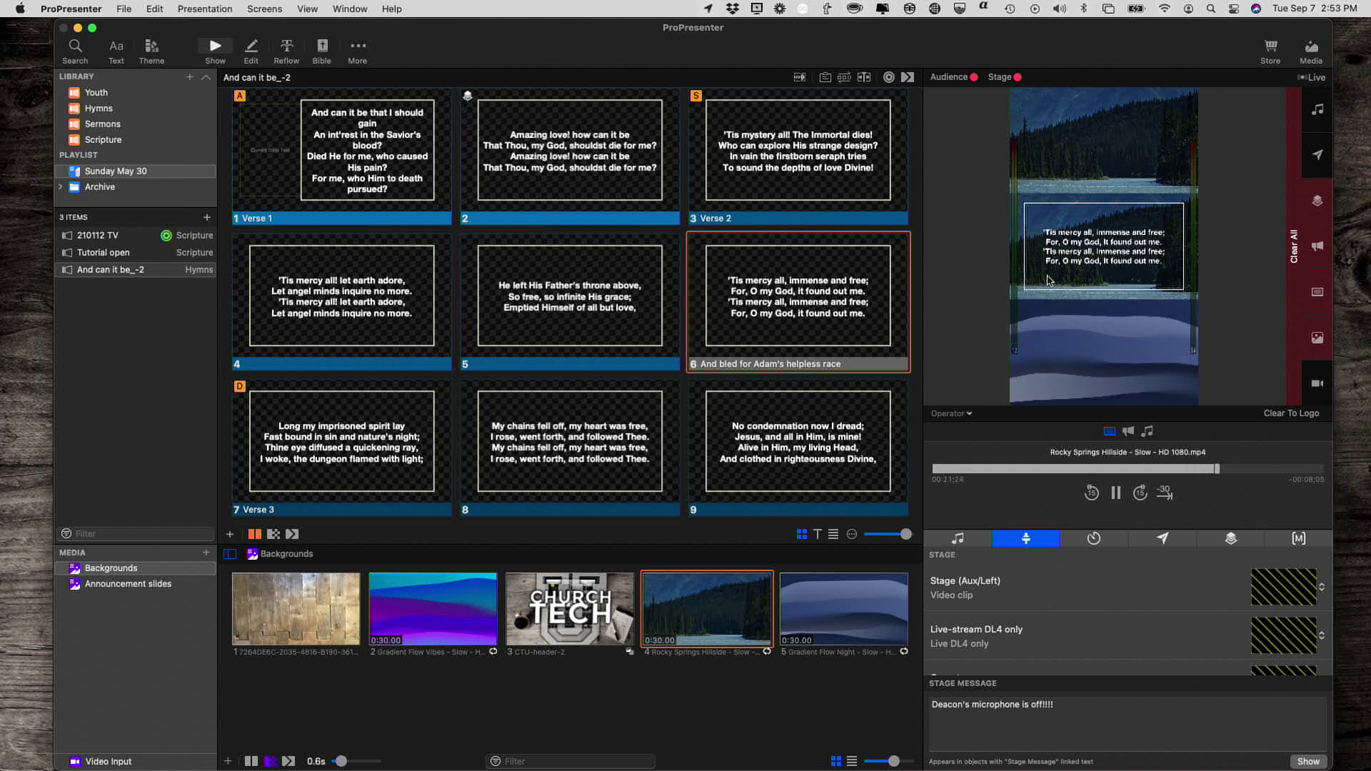
key(Right)
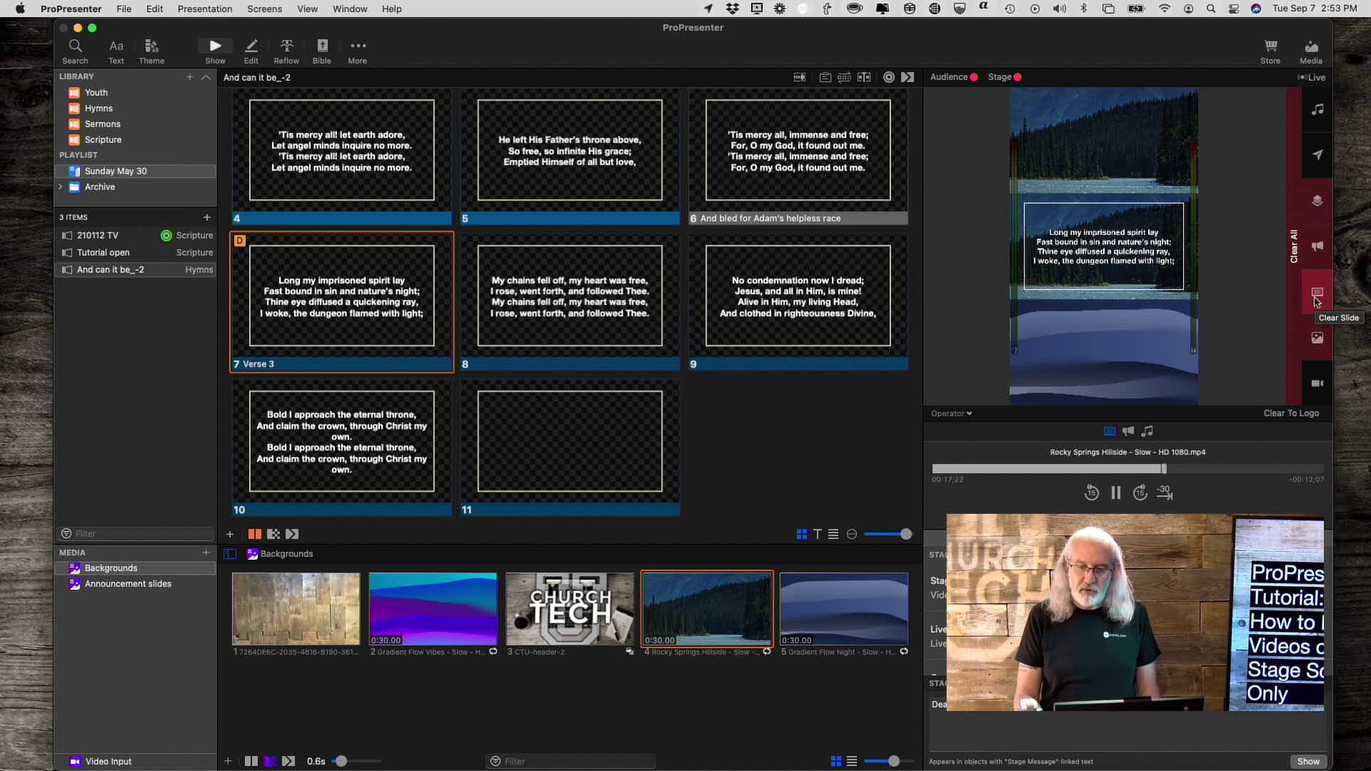
Clear the media, show slides 8, 9 and 5, clear slide and all, then show slide 2.
click(1319, 344)
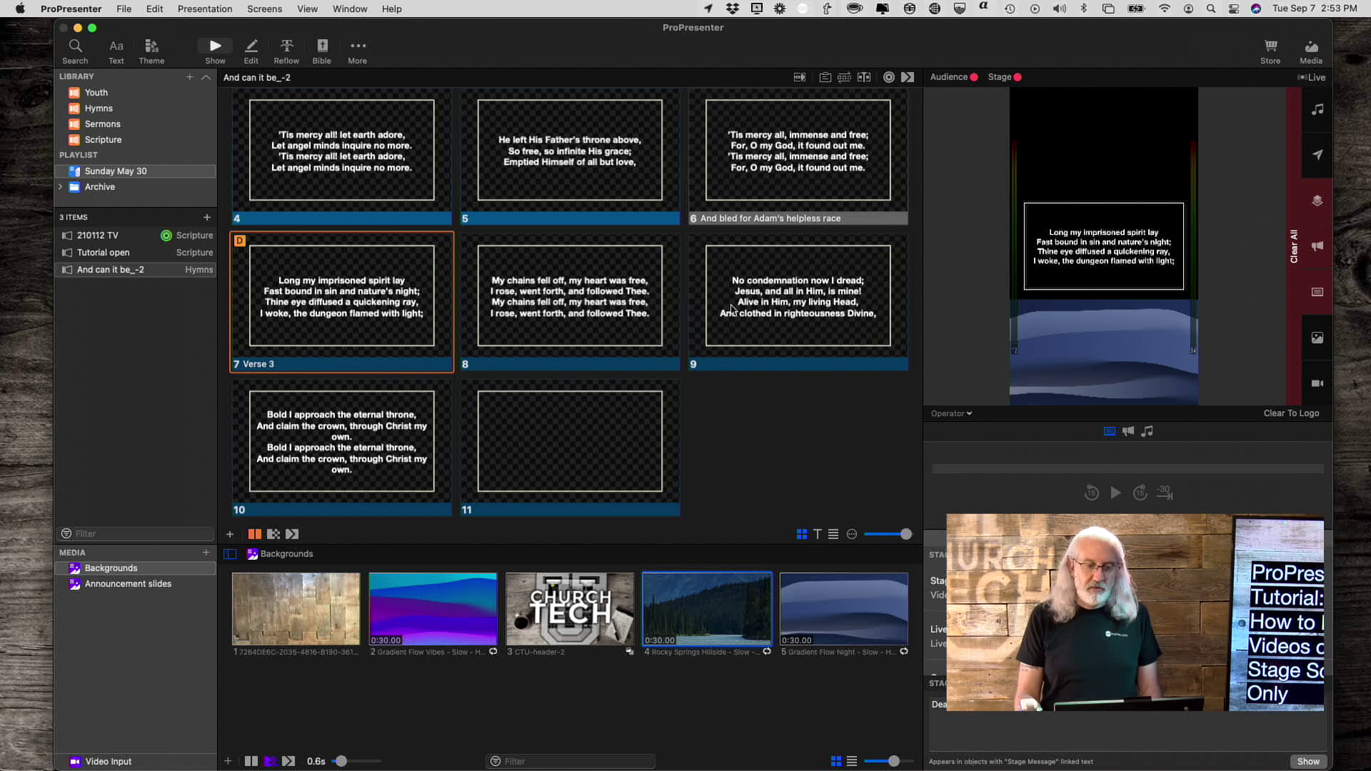
click(535, 325)
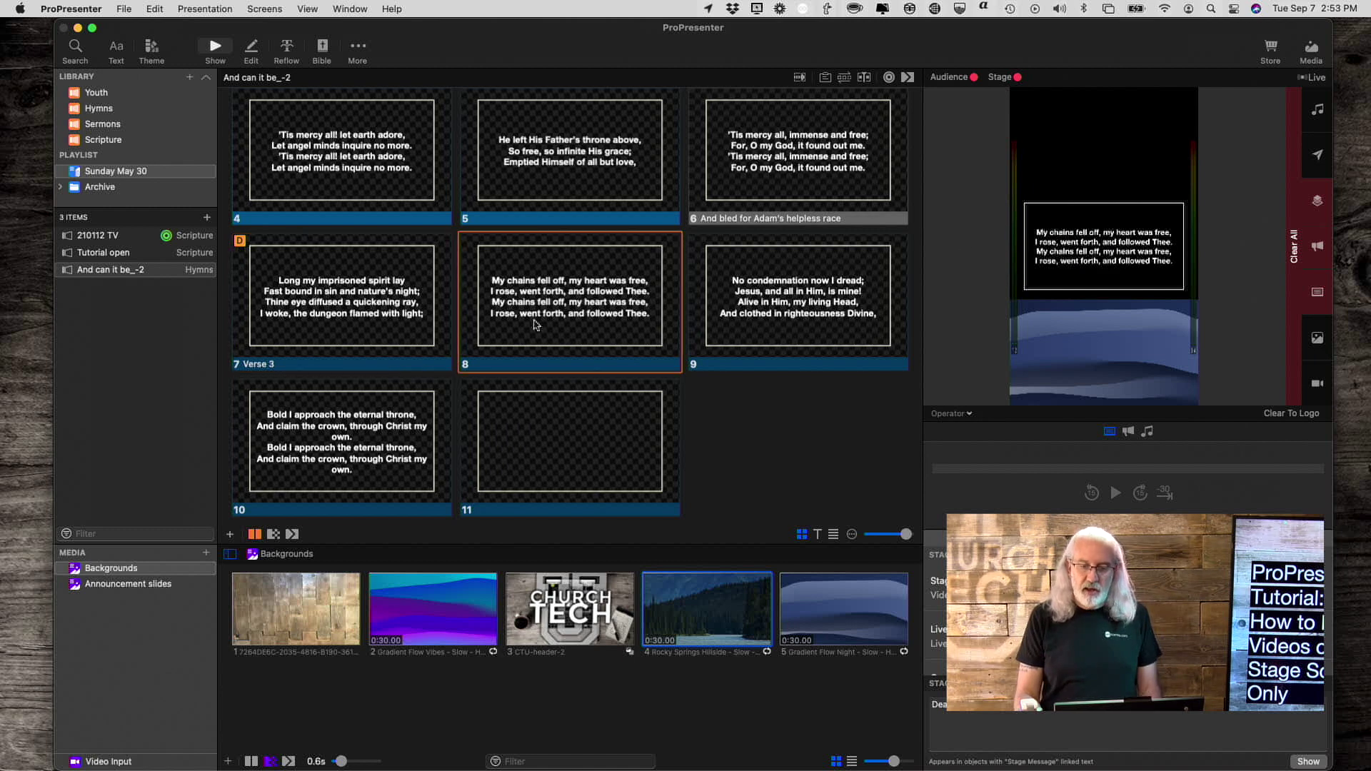
click(729, 306)
click(554, 185)
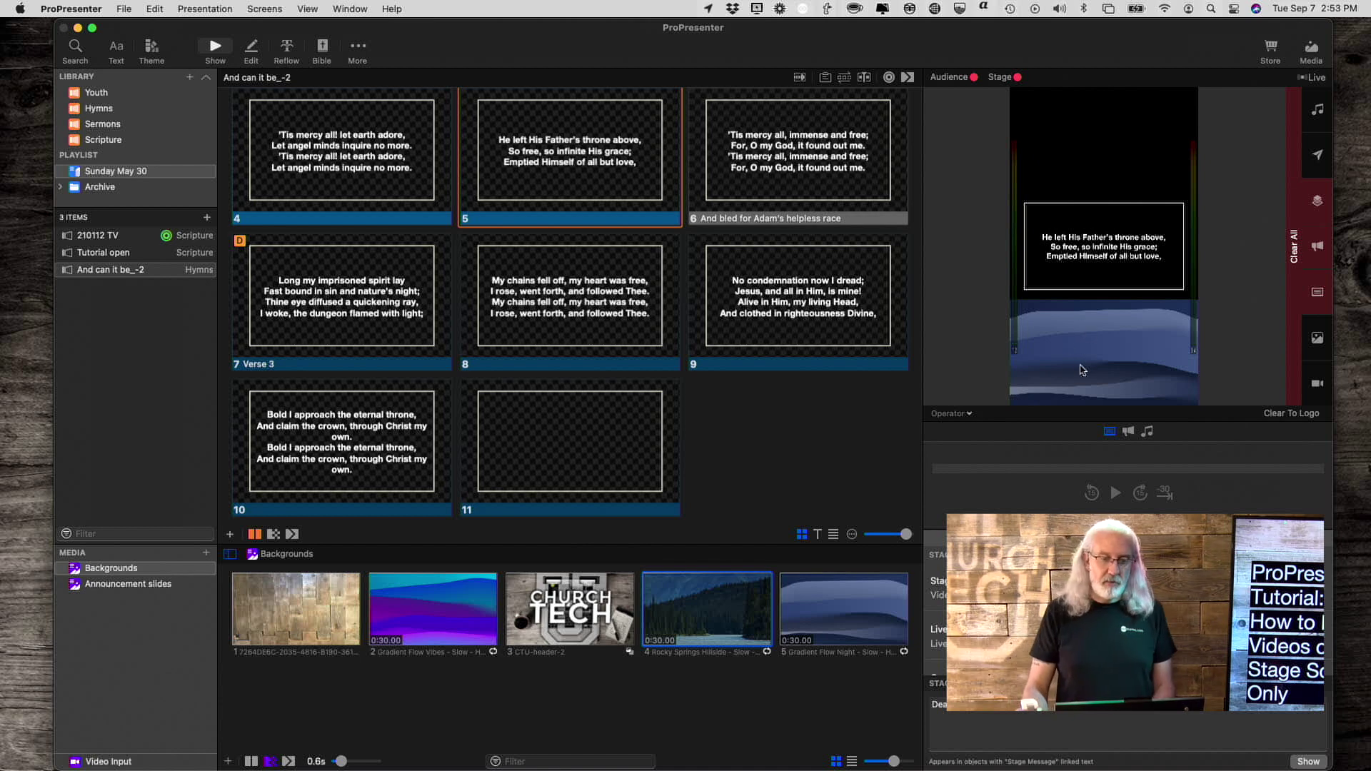
scroll(873, 296, up, 3)
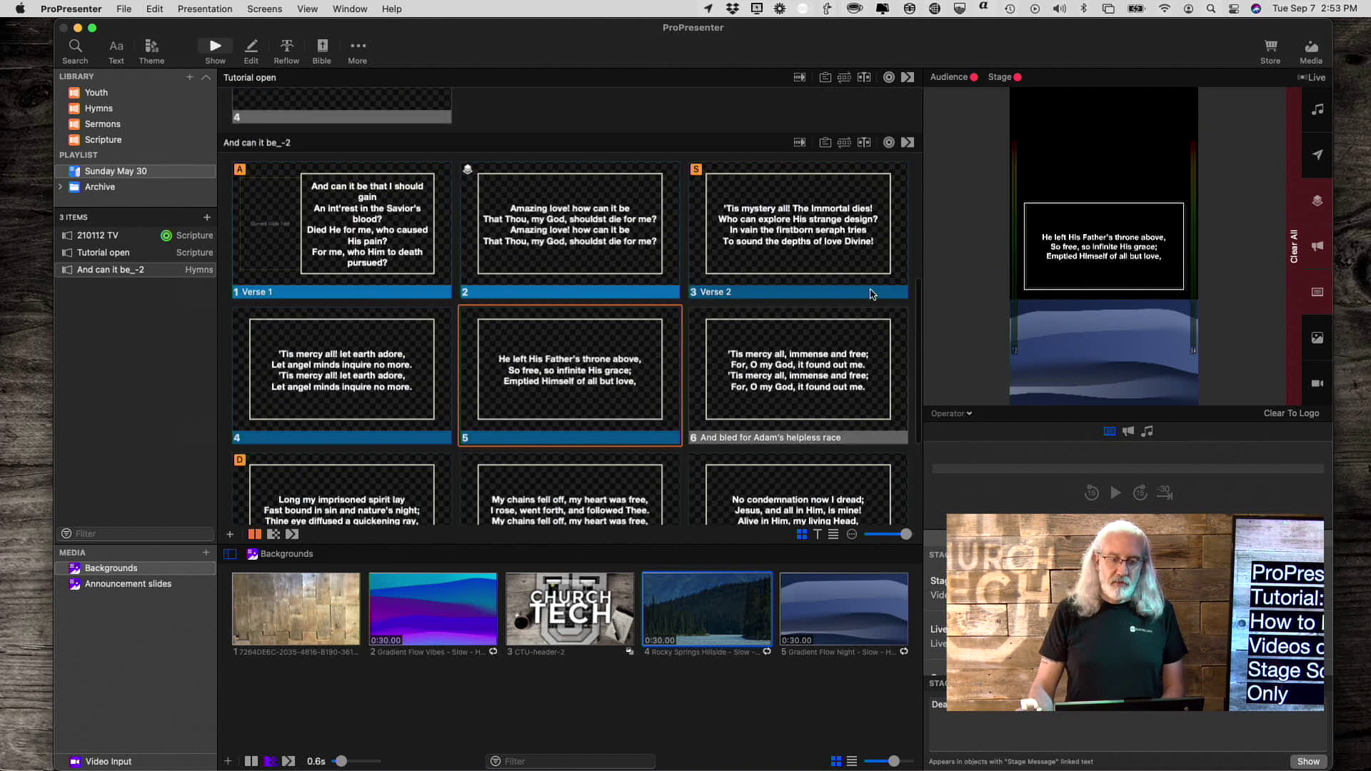
scroll(870, 293, up, 3)
scroll(870, 294, down, 1)
scroll(871, 294, down, 3)
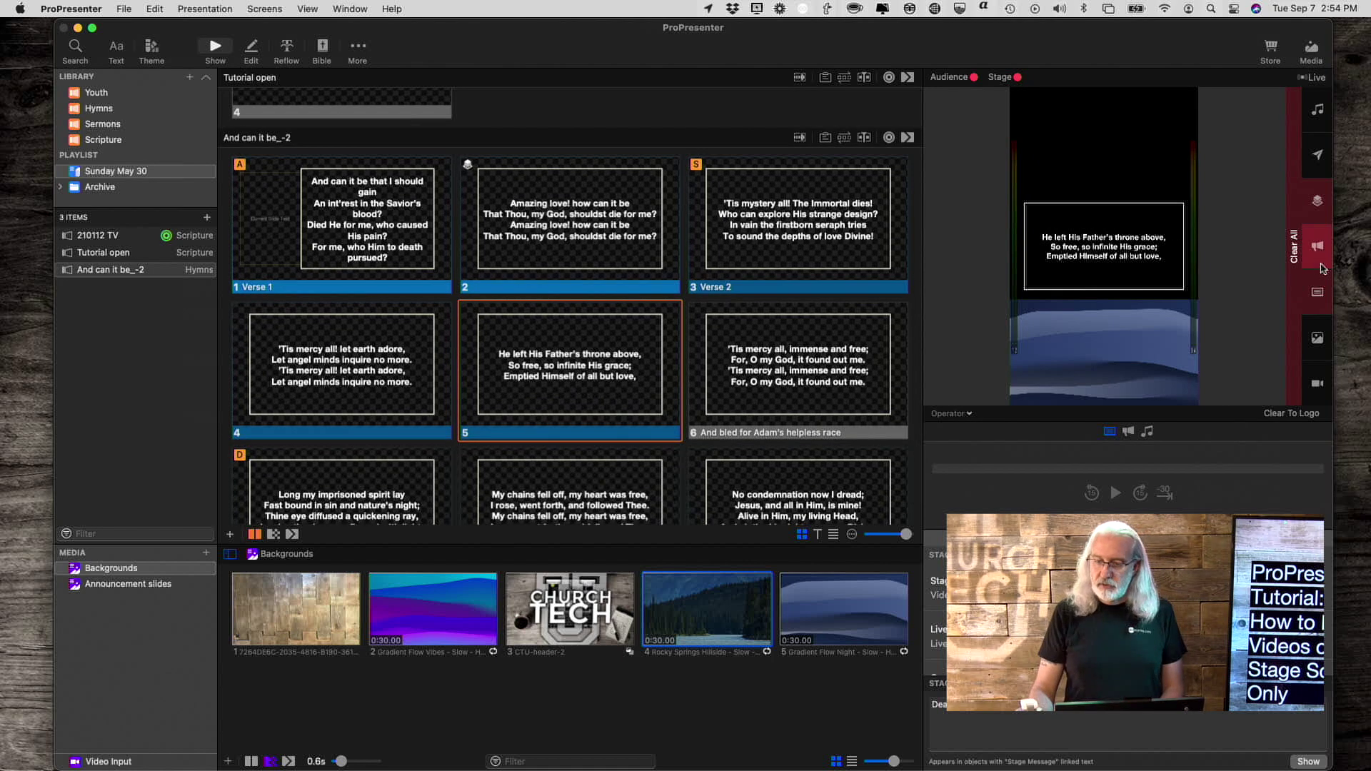
click(1318, 293)
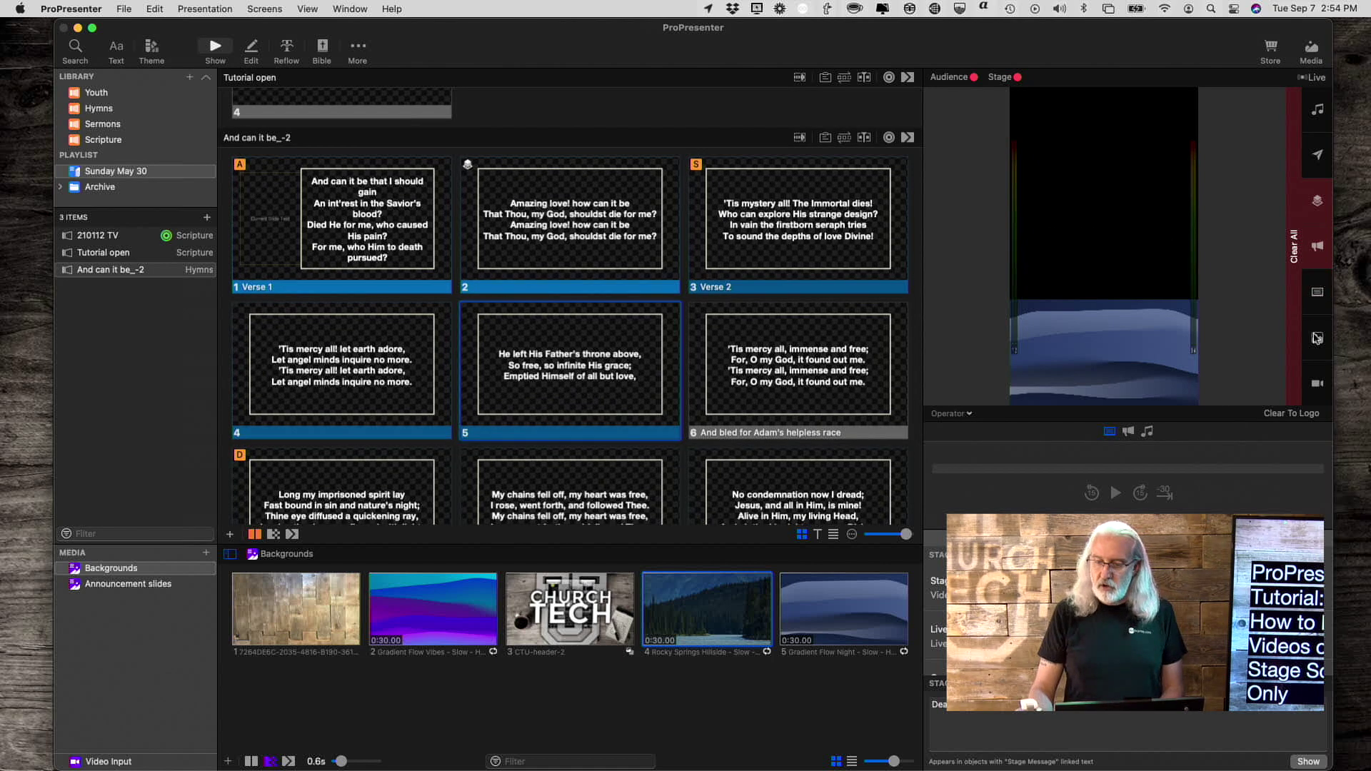
click(1318, 340)
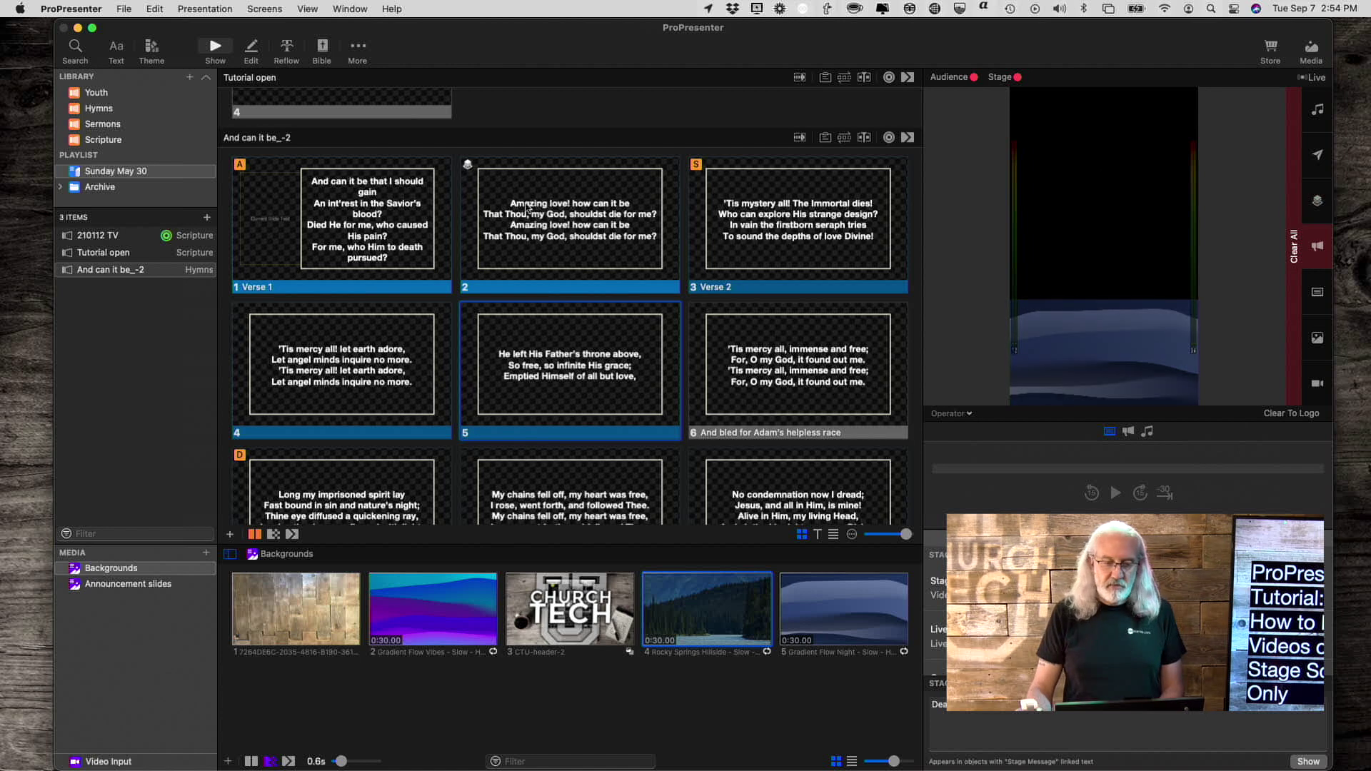
click(550, 214)
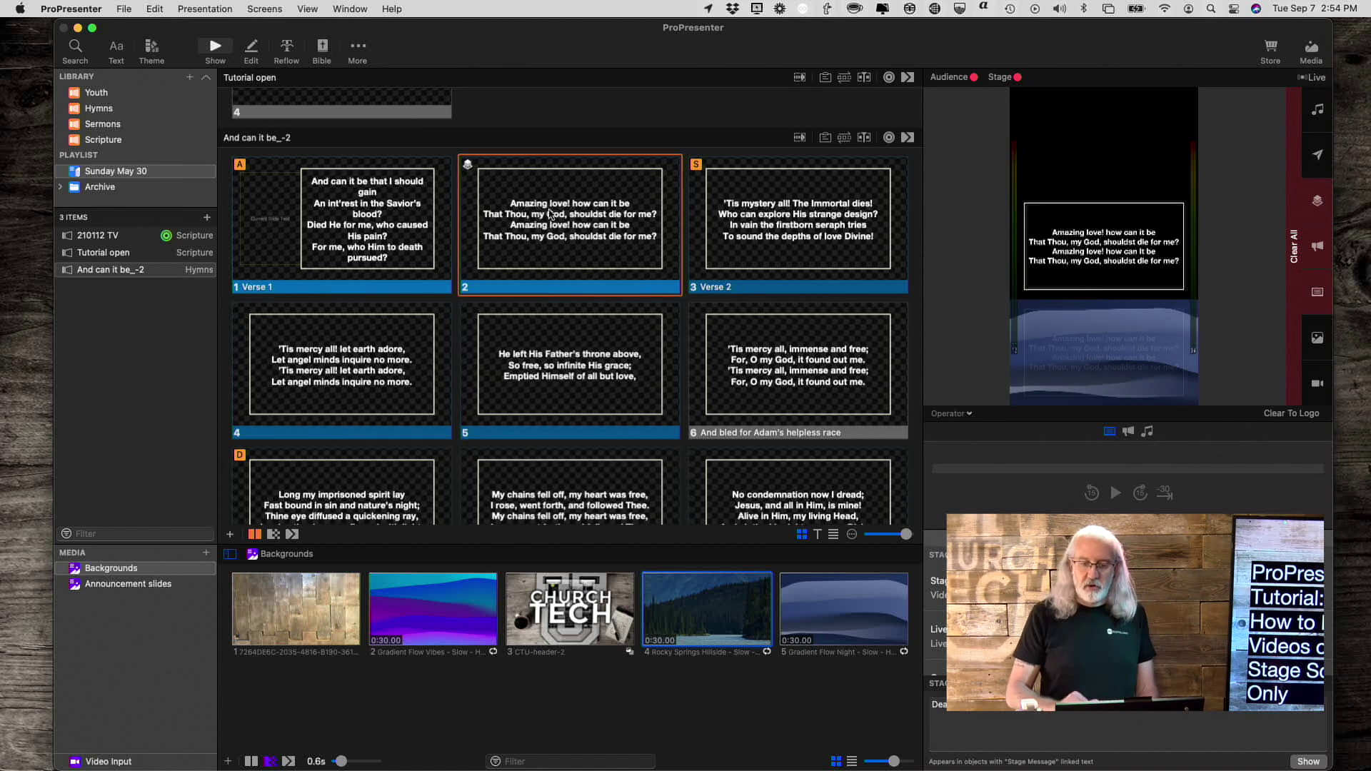